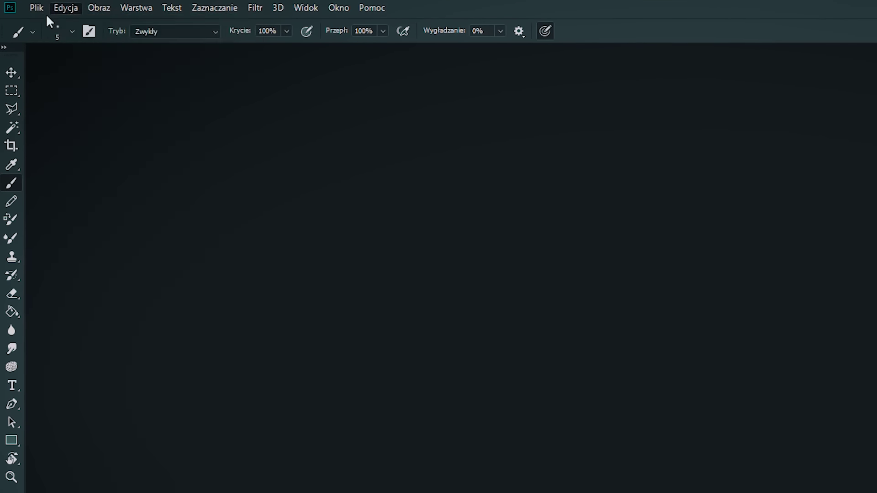
Create a new 1920×1080 px document at 72 ppi with a white background.
left_click(28, 13)
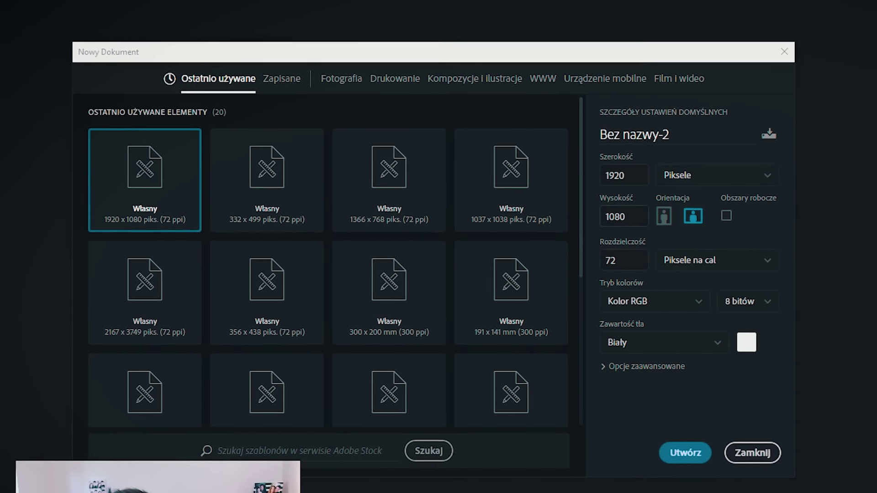
double_click(611, 259)
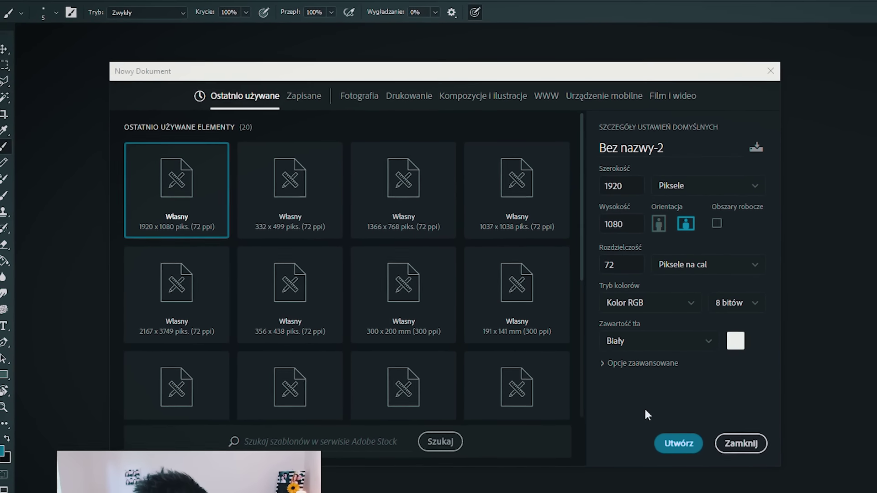
left_click(680, 446)
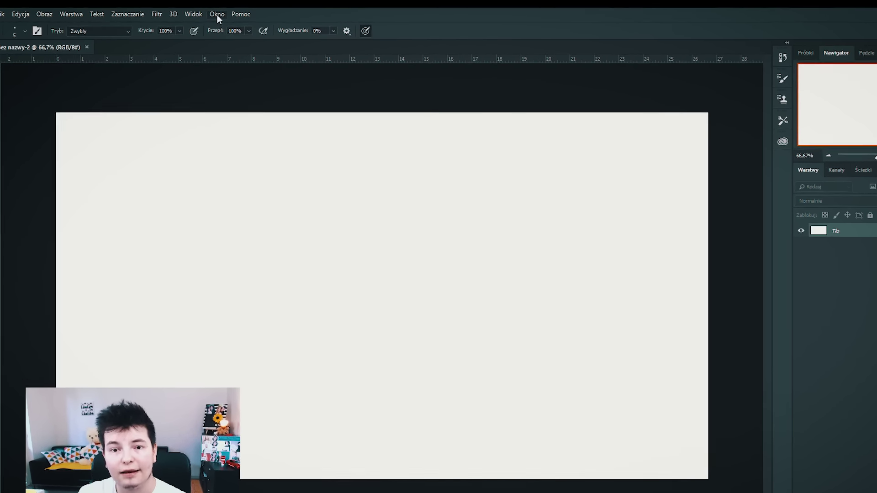
Reset the Painting workspace, dock Brushes beside Navigator, and shrink Navigator to enlarge Layers.
left_click(219, 16)
mouse_move(287, 47)
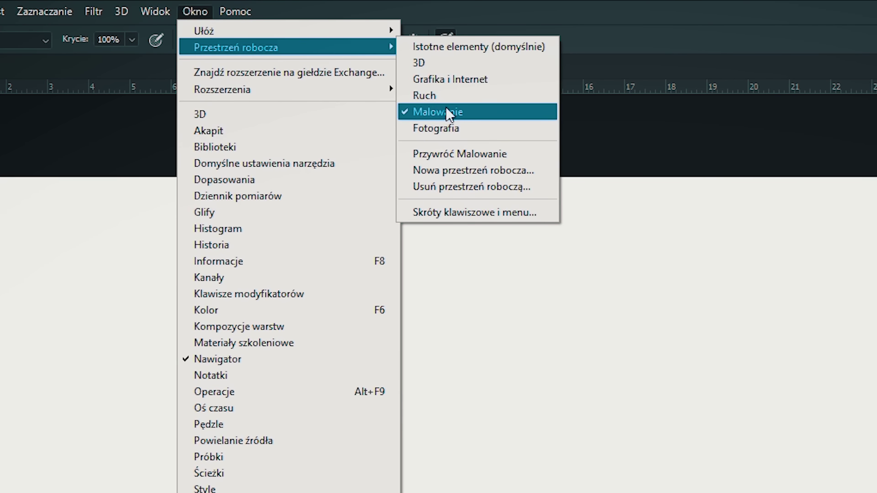
left_click(460, 154)
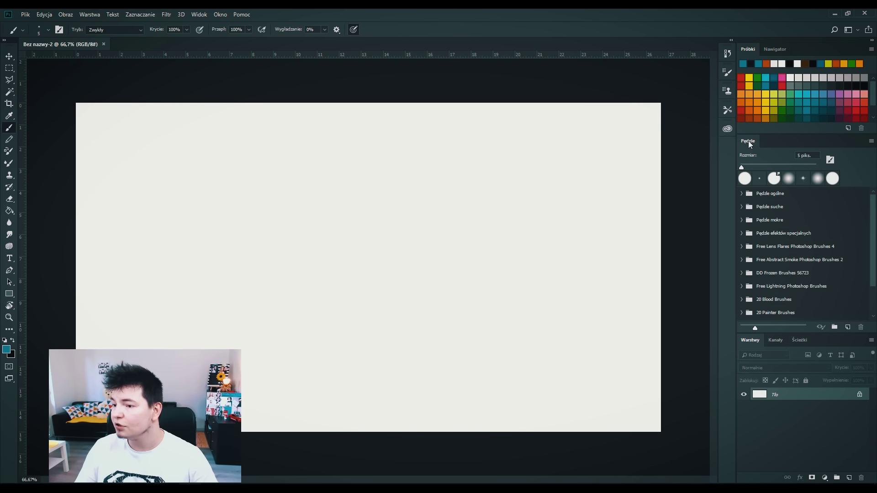
left_click_drag(749, 141, 802, 51)
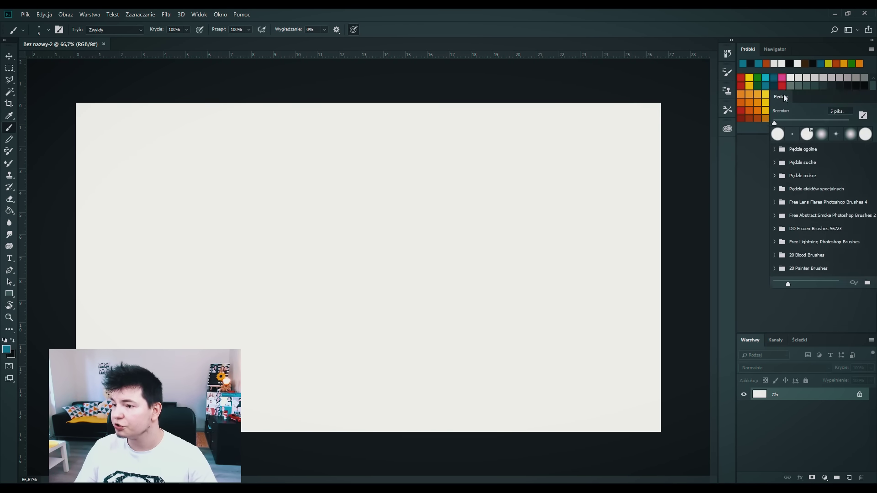
left_click(772, 50)
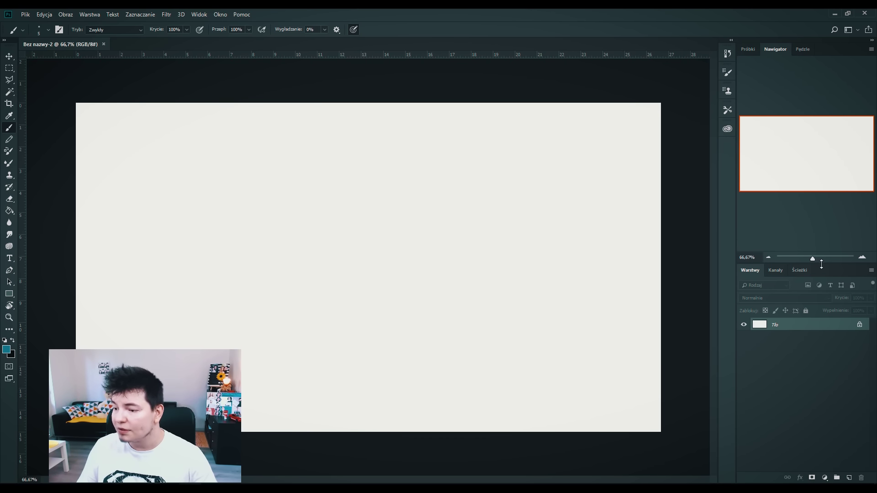
mouse_move(821, 264)
left_mouse_down()
mouse_move(830, 156)
mouse_move(815, 156)
left_mouse_up()
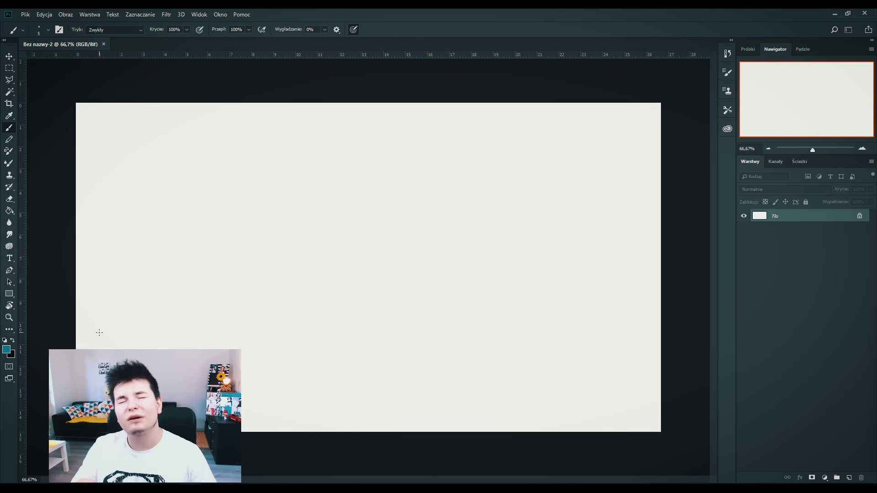
left_click(35, 31)
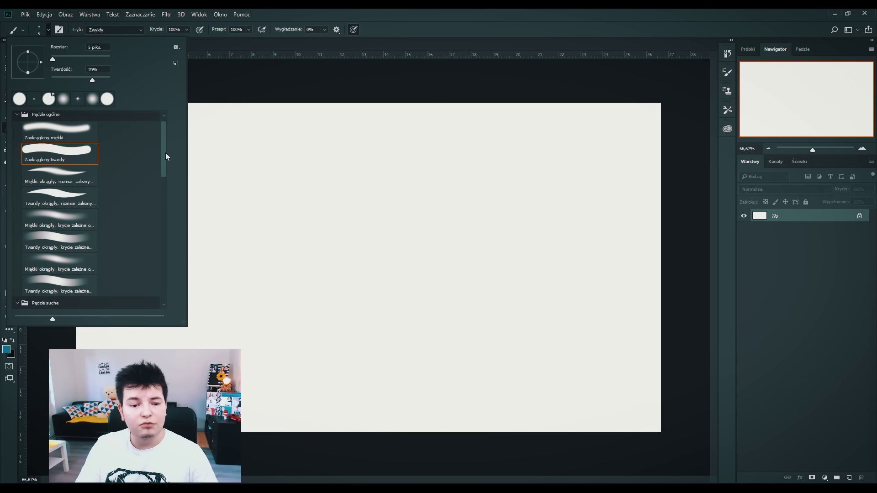
left_click_drag(164, 149, 160, 189)
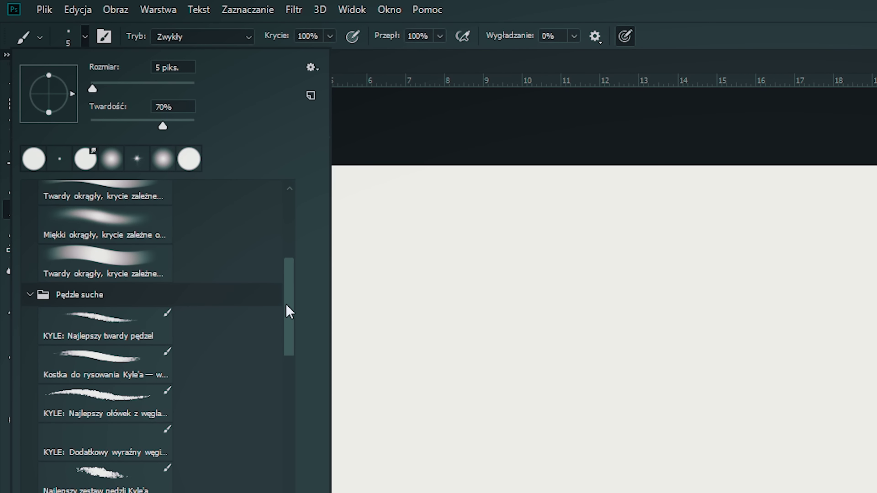
left_click_drag(289, 312, 283, 363)
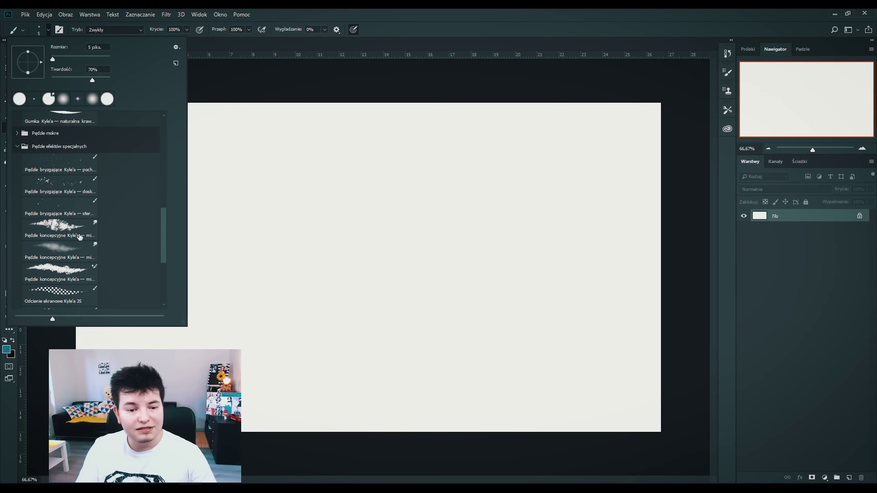
left_click_drag(162, 216, 155, 124)
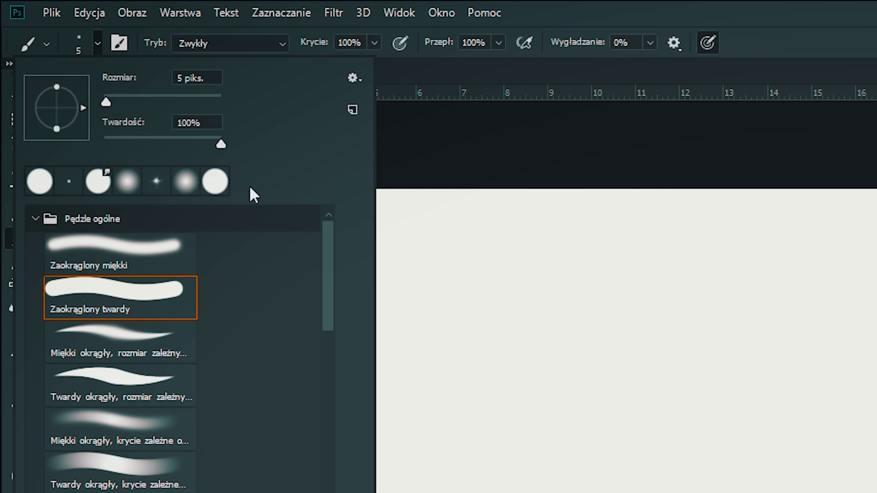
left_click_drag(188, 124, 172, 121)
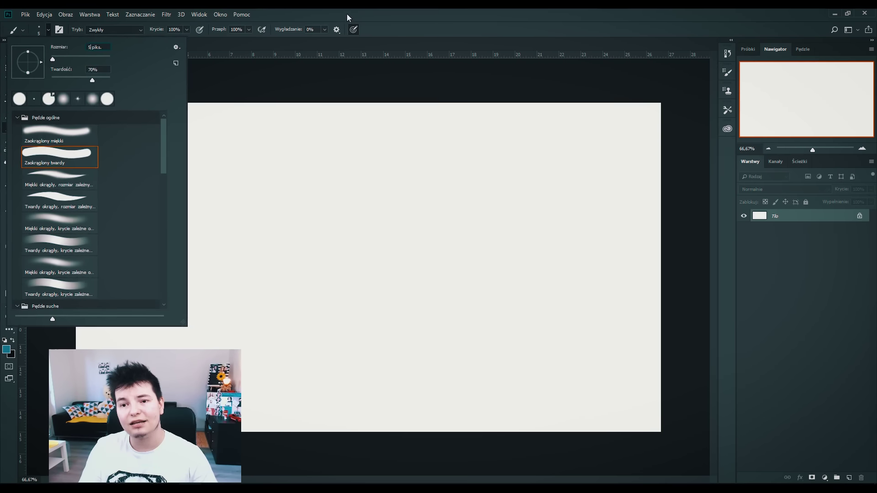
left_click(336, 35)
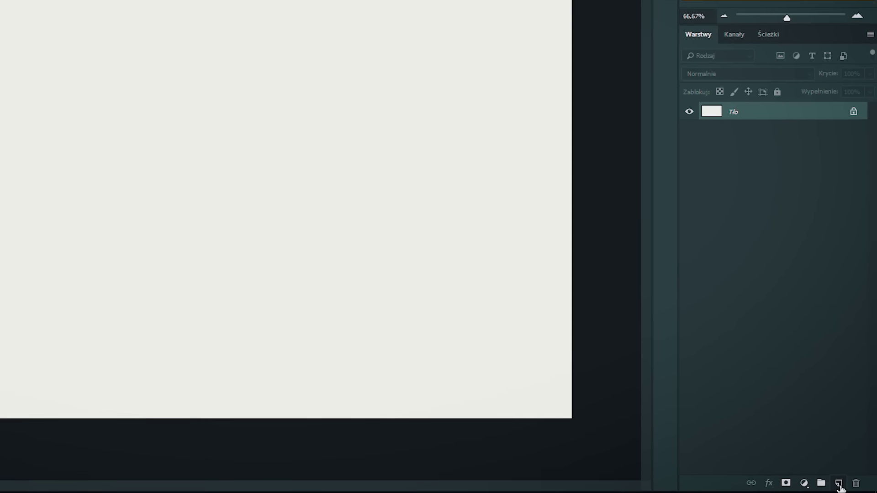
Add a new empty layer named 'paleta'.
left_click(850, 478)
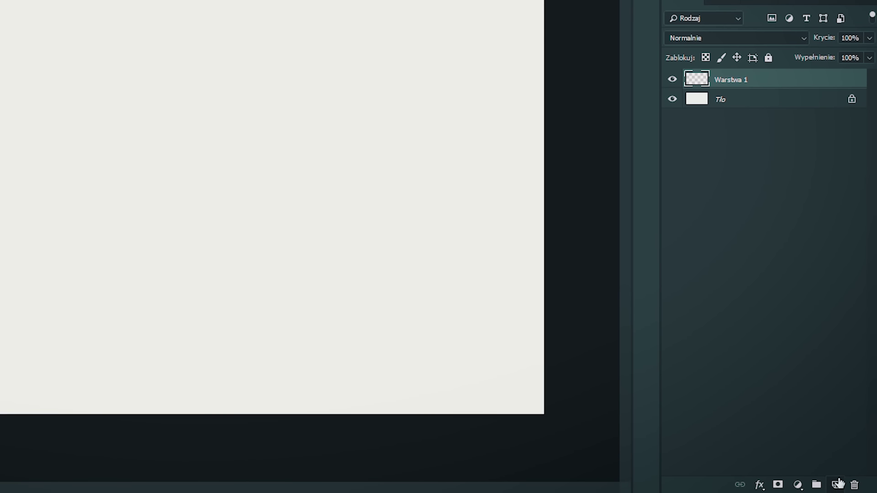
double_click(740, 81)
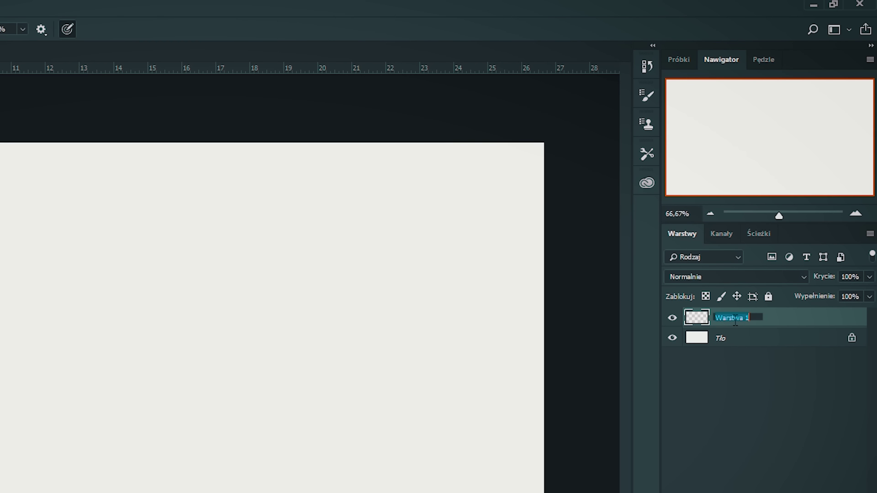
type("paleta")
key("Return")
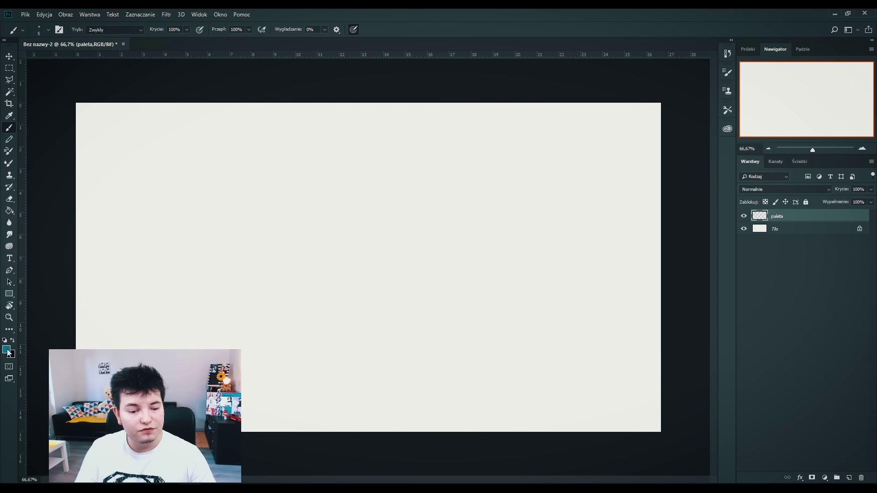
Paint a teal dab near the canvas top-left with the Brush.
left_click(7, 350)
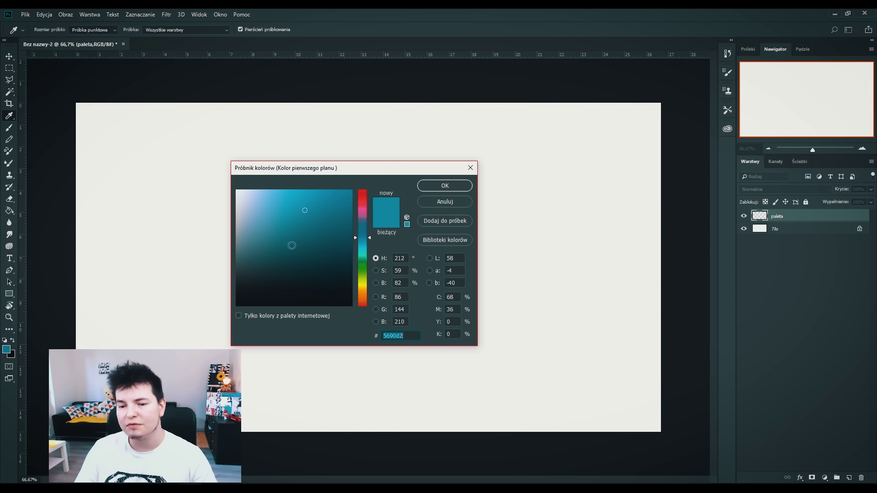
left_click(303, 211)
left_click(437, 187)
key("b")
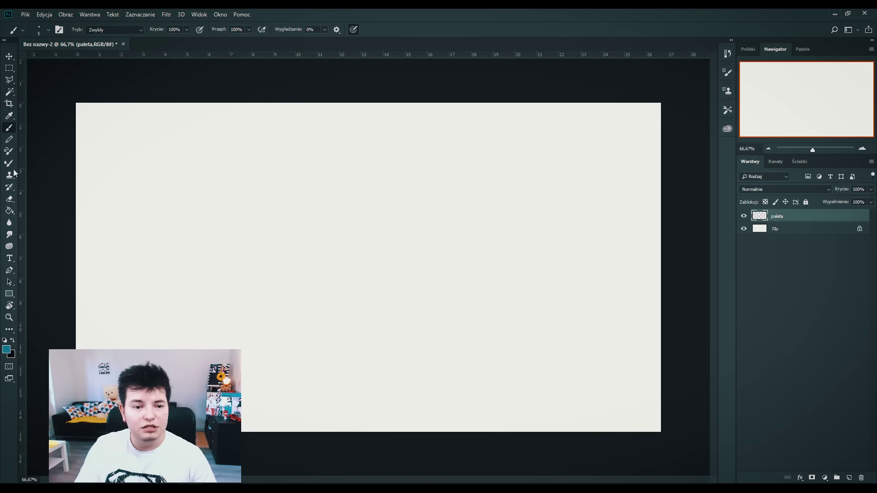
left_click(47, 30)
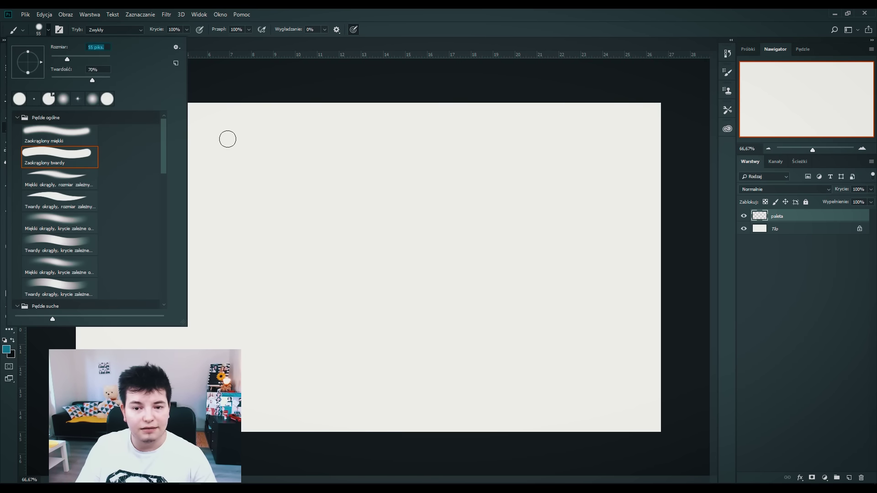
left_click_drag(228, 139, 224, 132)
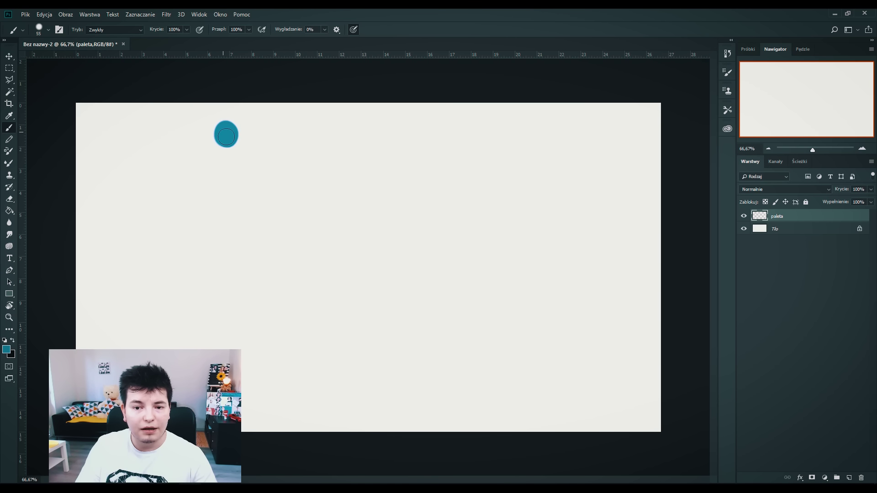
Paint an orange dab below the teal one.
left_click(7, 350)
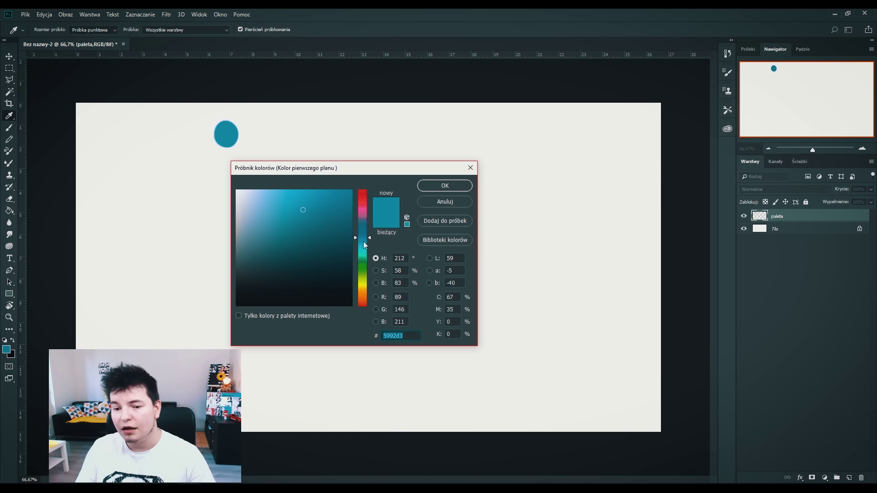
left_click(365, 294)
left_click_drag(368, 298, 365, 309)
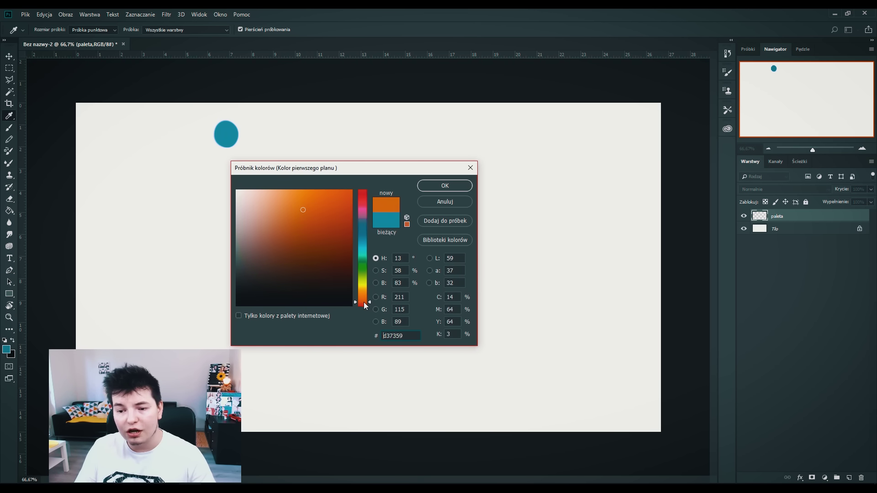
left_click(442, 190)
key("b")
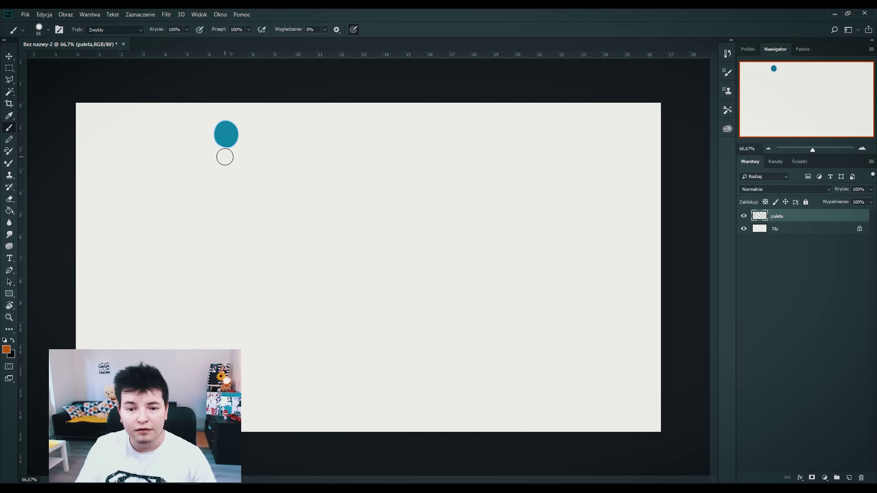
left_click(226, 161)
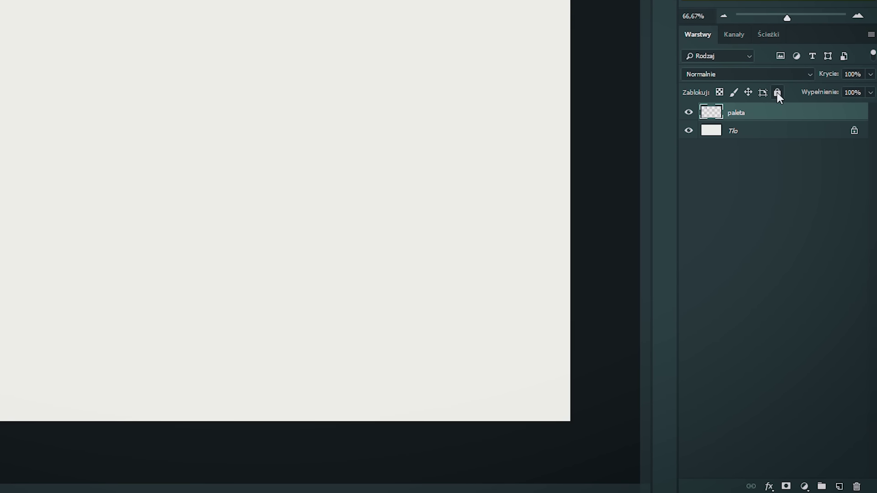
Lock the paleta layer and add a new empty layer named 'szkic' above it.
left_click(778, 94)
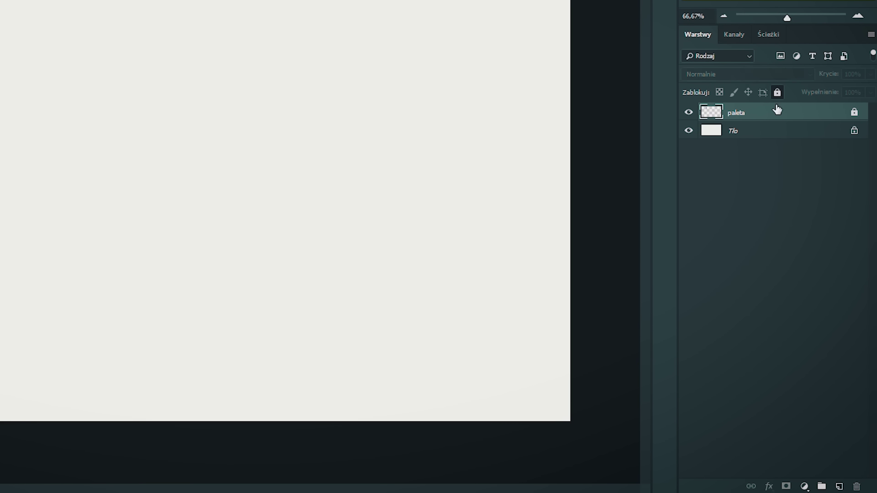
left_click(839, 487)
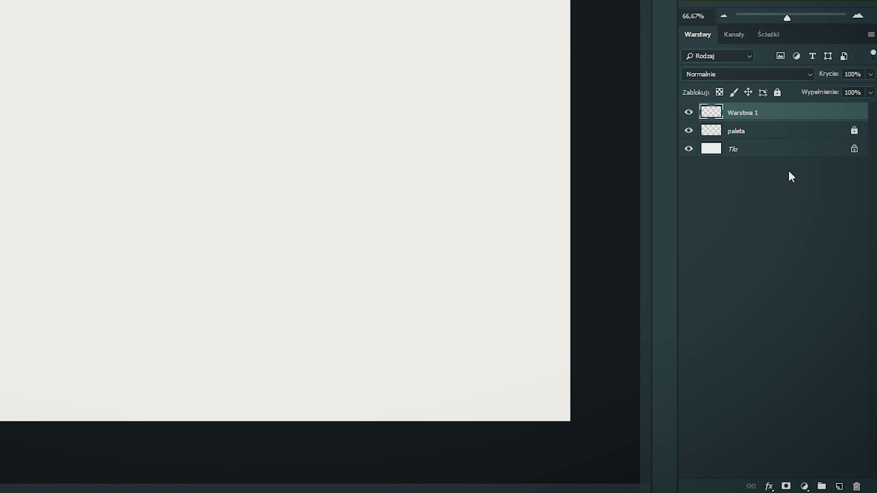
double_click(750, 113)
type("szk")
type("ic")
key("Return")
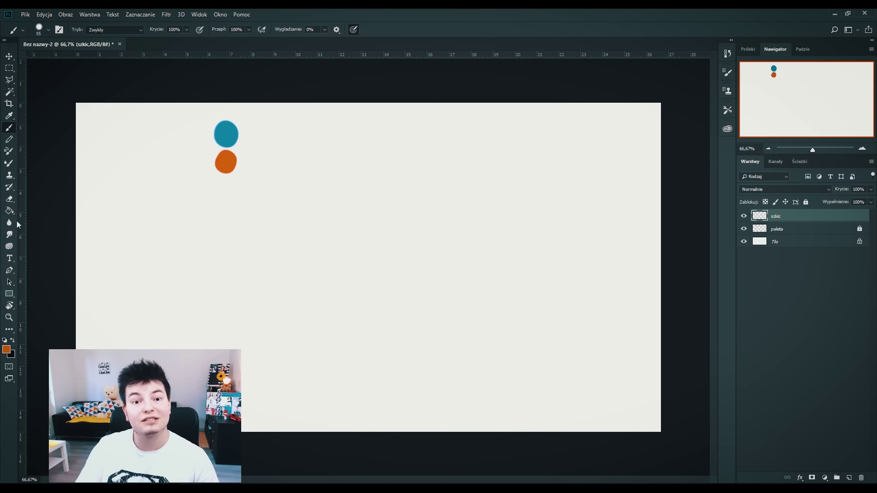
left_click(25, 14)
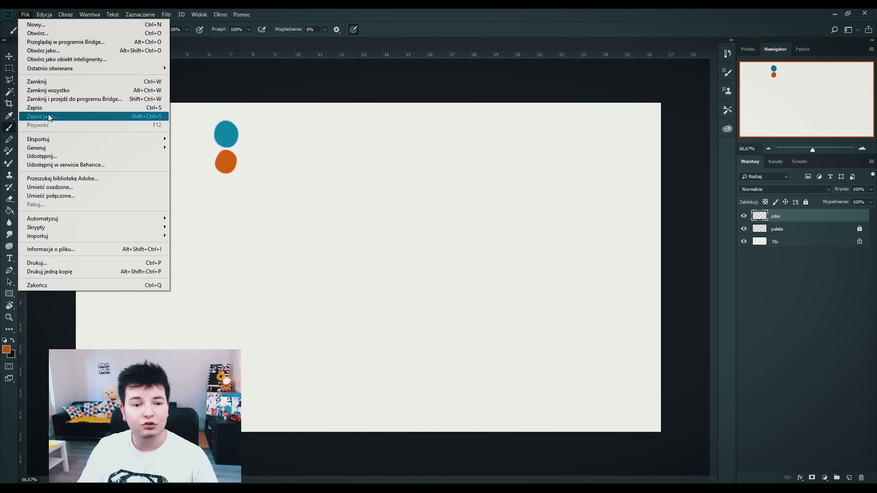
Save the document as pikatchu.psd with maximum compatibility.
left_click(51, 118)
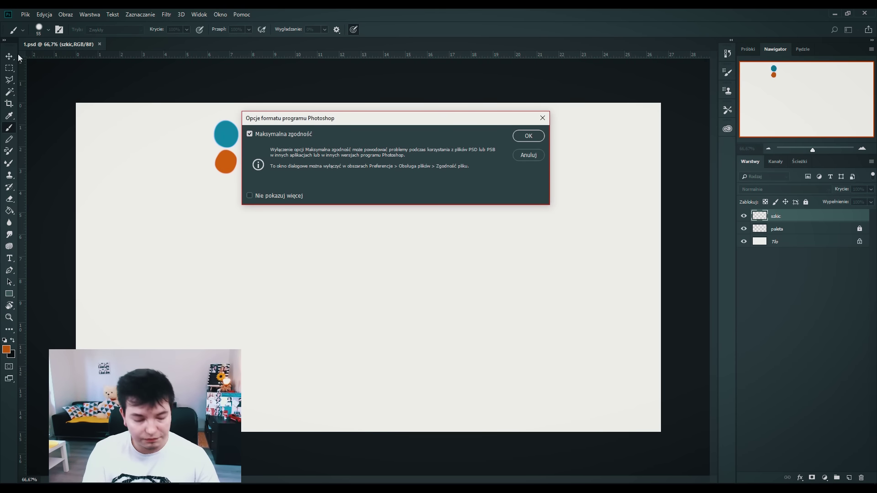
key("Return")
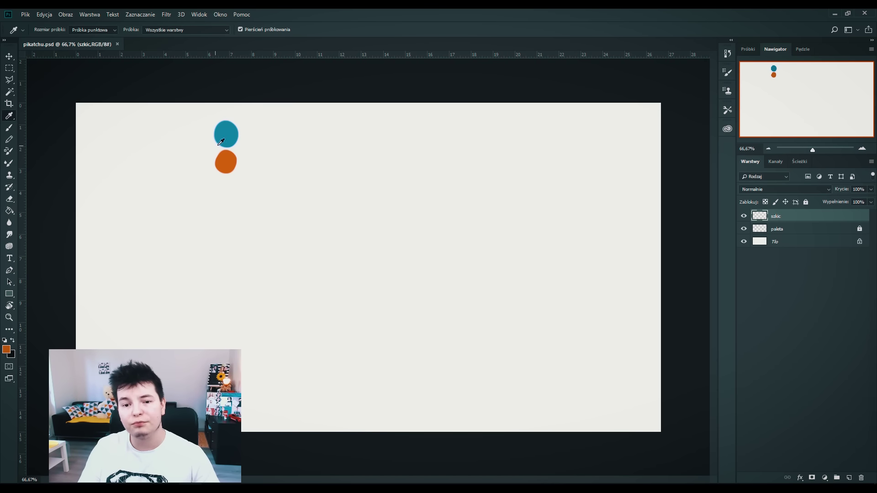
Switch among the Move, Eyedropper, Brush, Shape, Eraser and Marquee tools via shortcuts.
key("v")
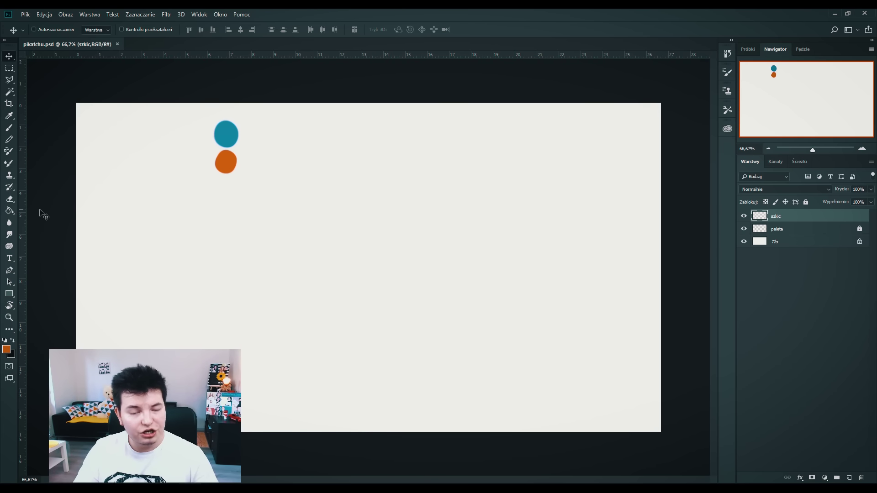
key("i")
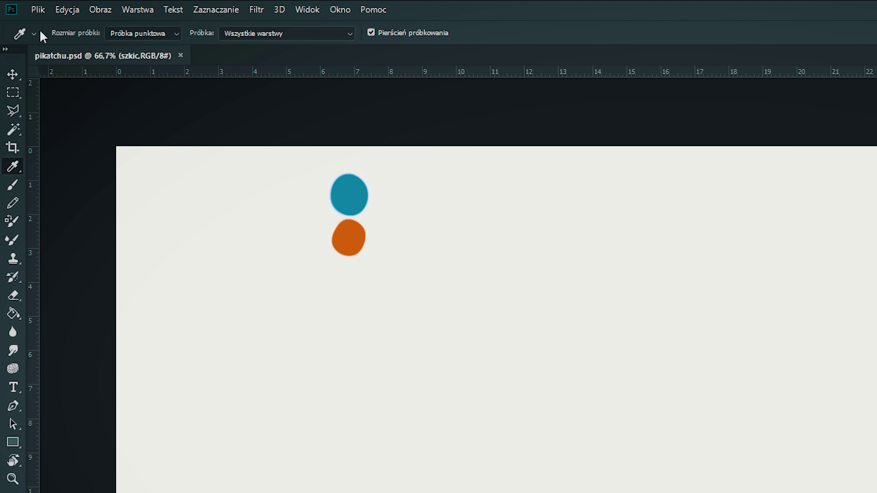
key("b")
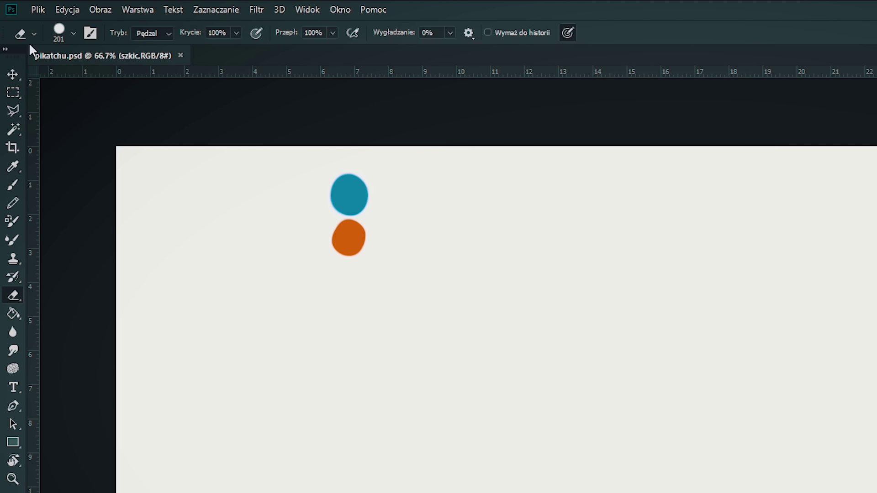
key("u")
key("b")
key("e")
key("b")
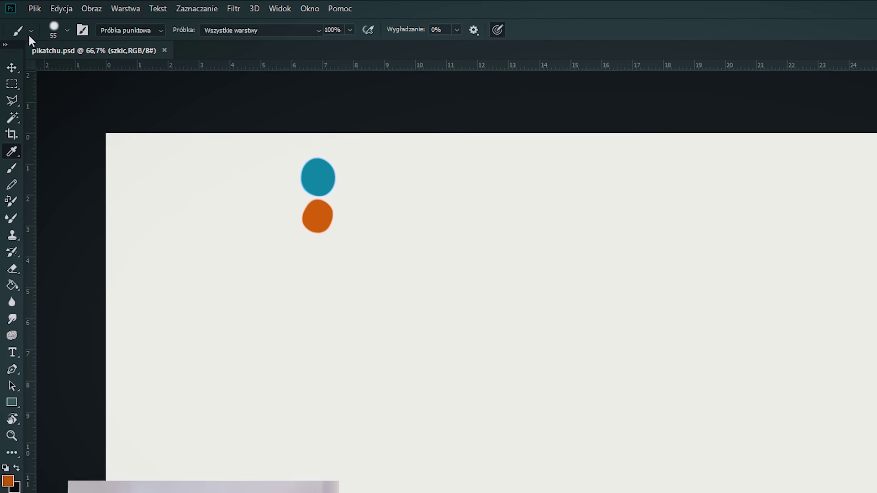
key("i")
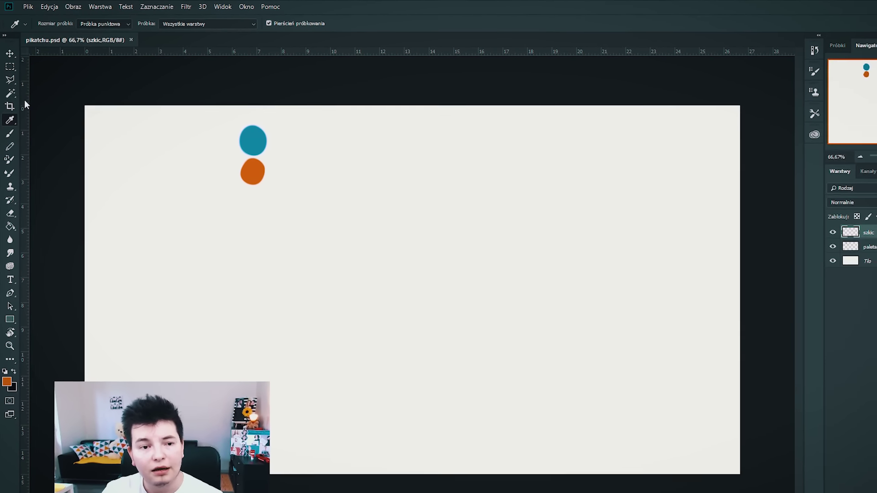
key("m")
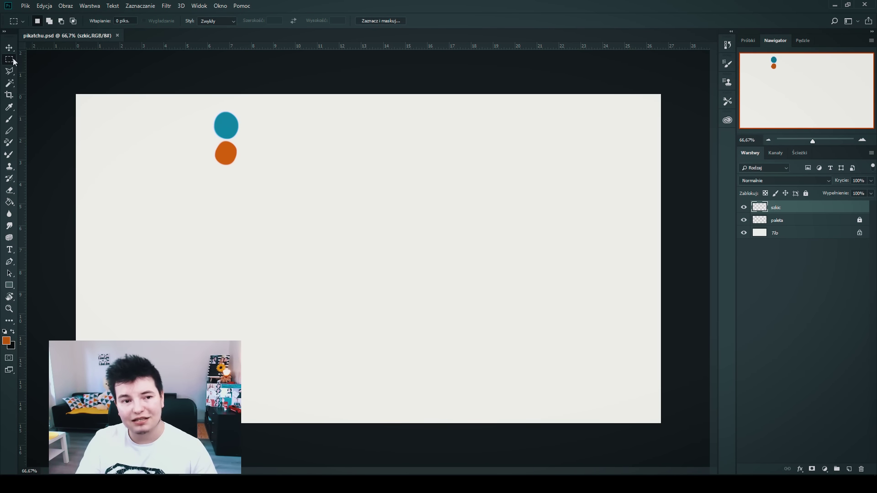
key("v")
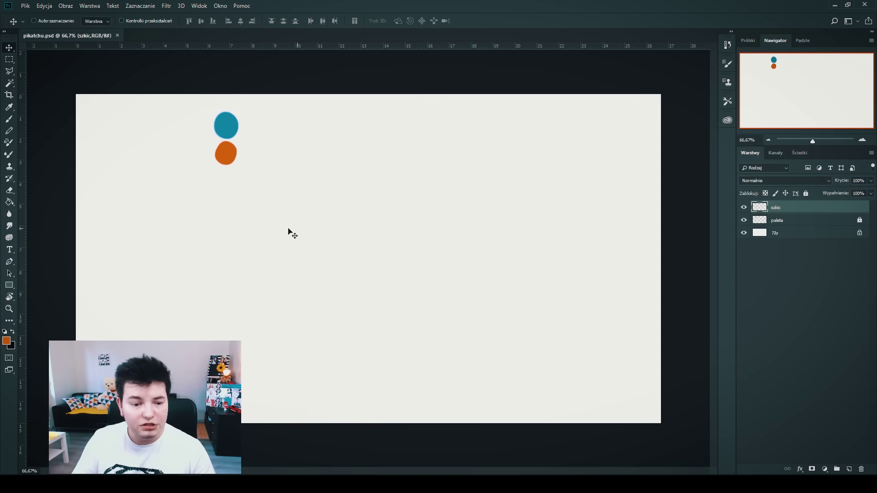
Sample the blue palette colour and set the Brush to 5 px.
key("i")
left_click(231, 124)
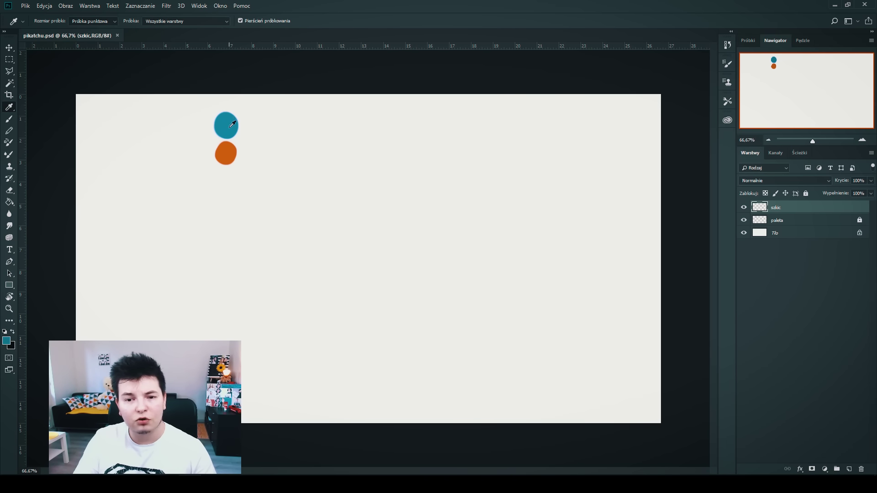
key("b")
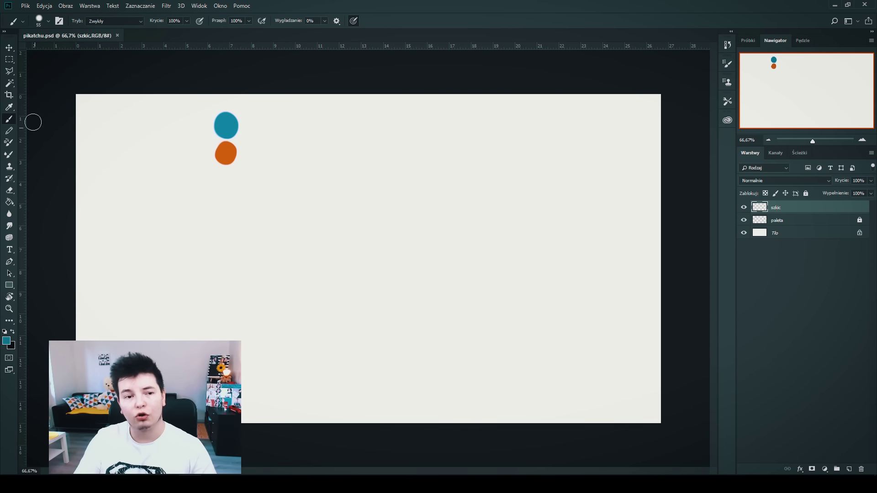
left_click(42, 23)
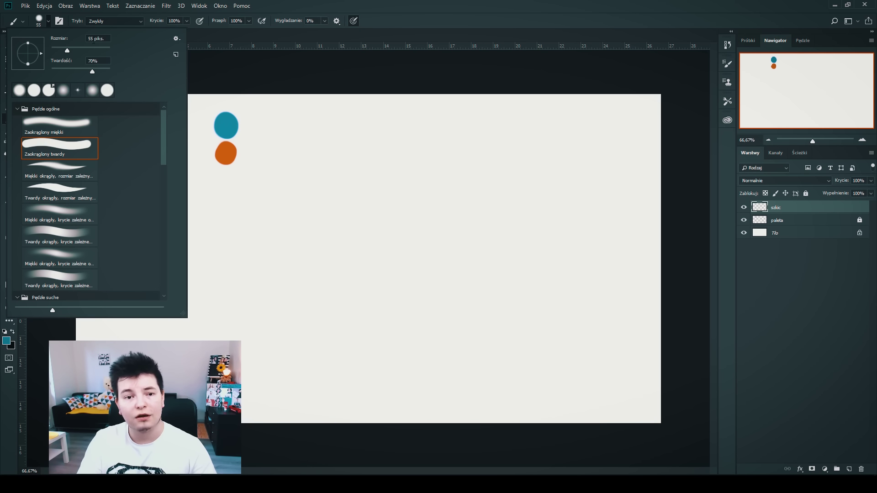
key("Return")
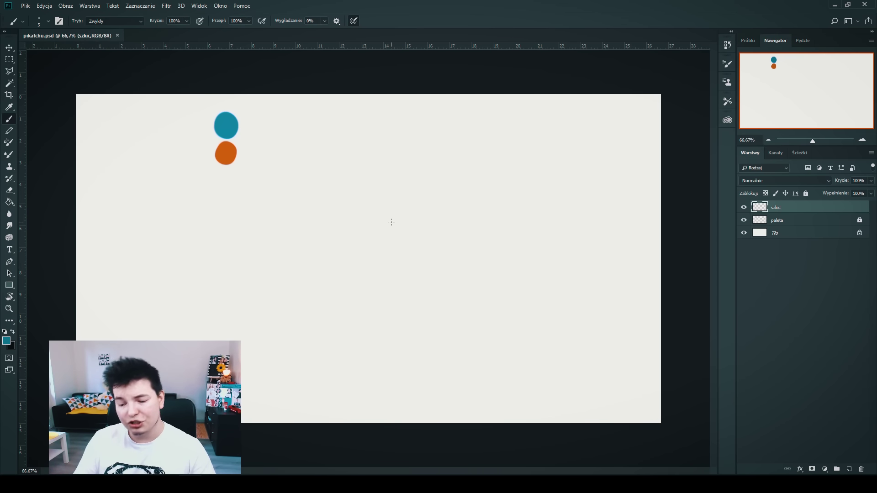
Sketch loose strokes for Pikachu's round head, erasing and undoing false starts.
mouse_move(332, 181)
left_mouse_down()
mouse_move(363, 164)
mouse_move(347, 170)
left_mouse_up()
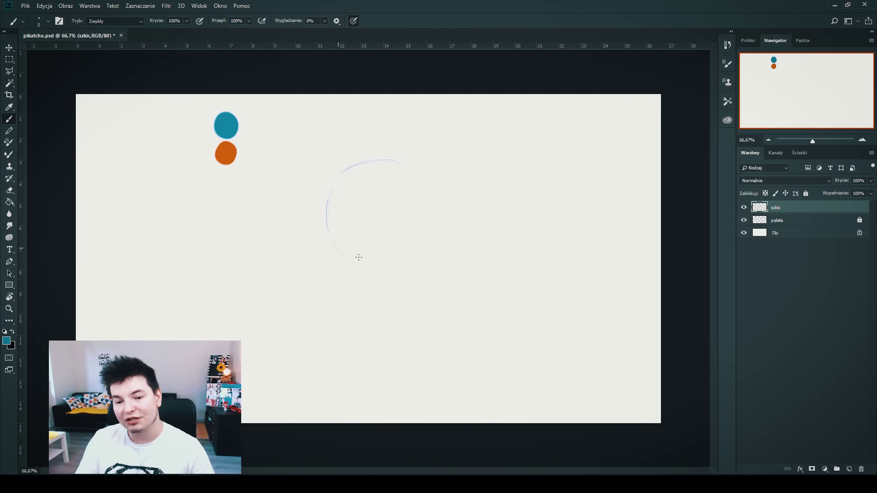
key("e")
left_click_drag(376, 180, 357, 251)
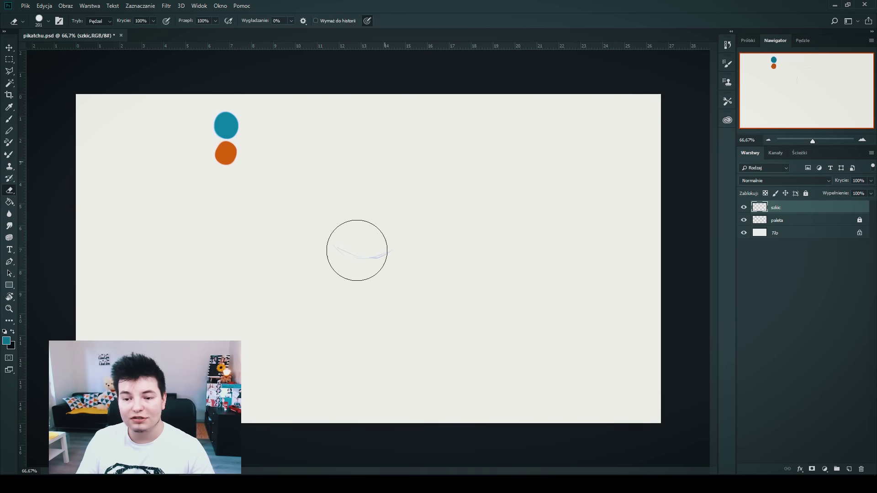
key("b")
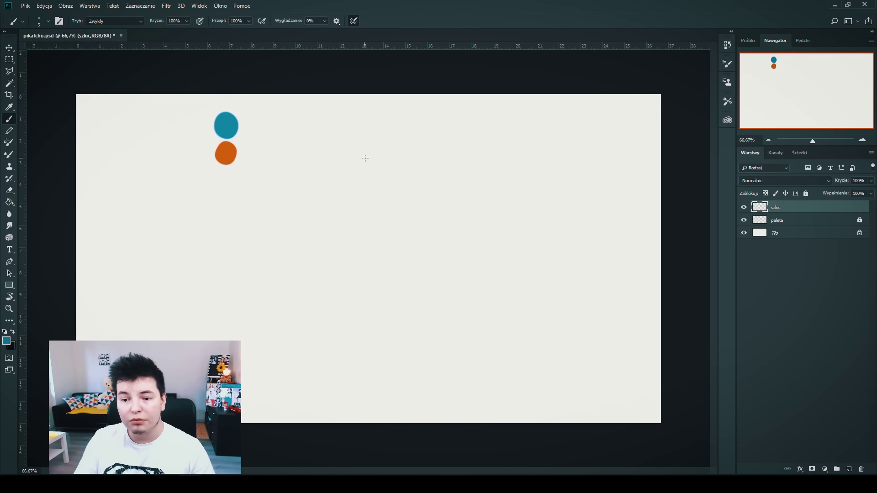
left_click_drag(338, 171, 361, 156)
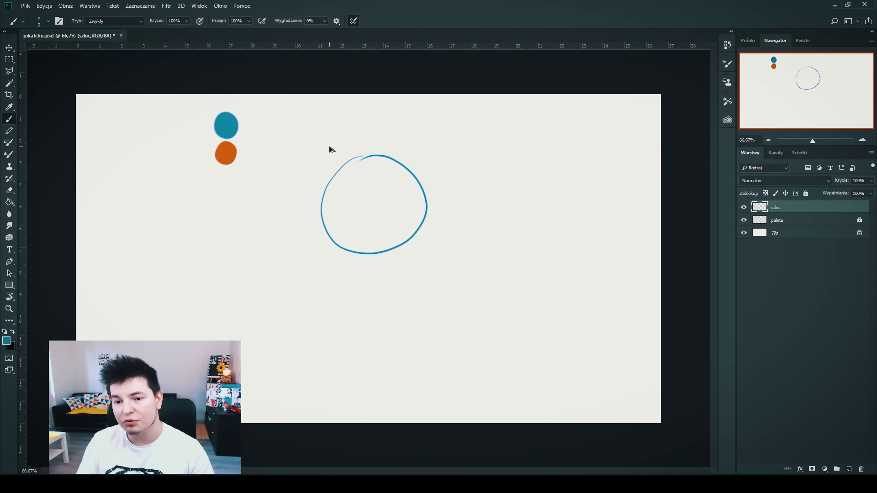
key("ctrl+z")
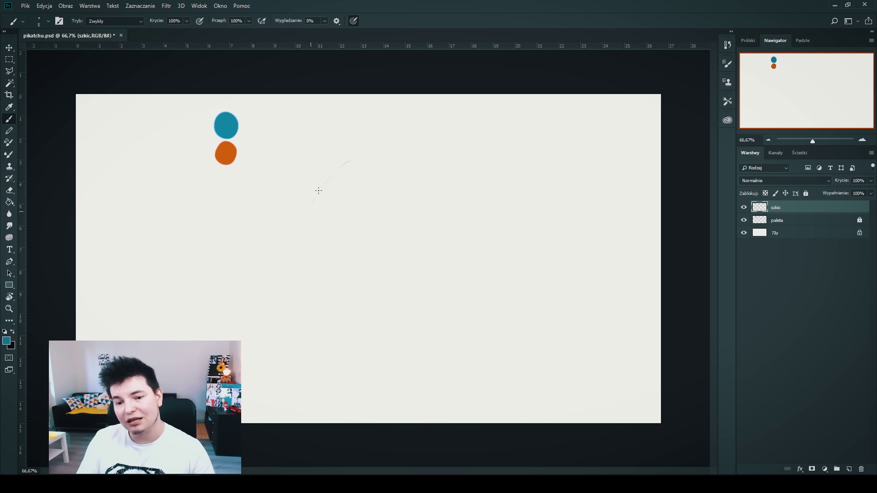
mouse_move(318, 208)
left_mouse_down()
mouse_move(344, 163)
mouse_move(310, 195)
mouse_move(309, 216)
left_mouse_up()
left_click_drag(317, 183, 309, 219)
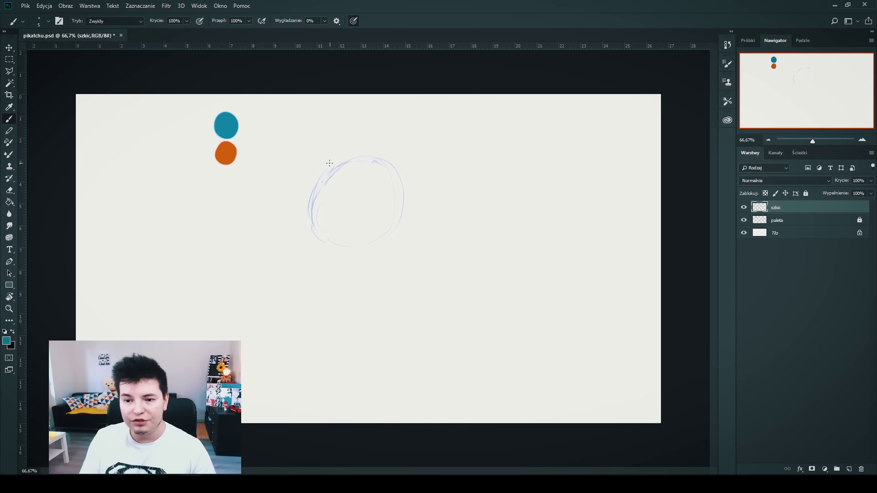
mouse_move(325, 163)
left_mouse_down()
mouse_move(349, 153)
mouse_move(388, 156)
left_mouse_up()
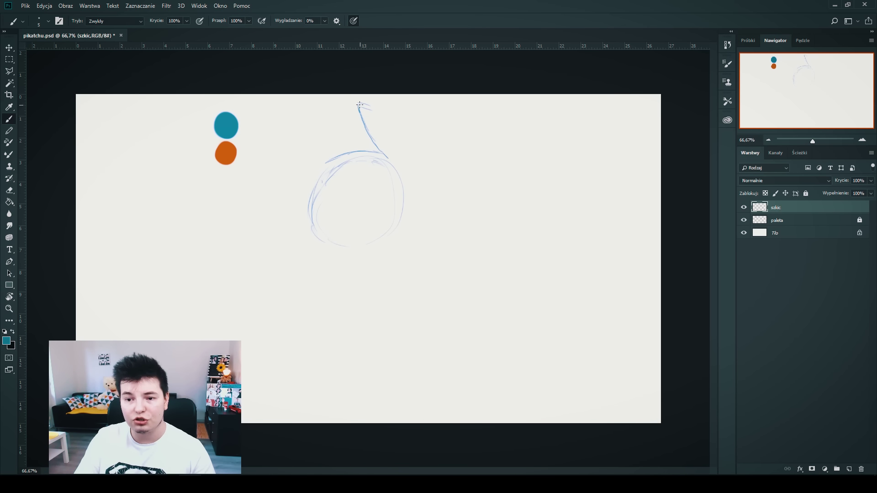
Draw an ear stroke rising from the head top, then erase it with a smaller eraser.
left_click_drag(376, 108, 411, 135)
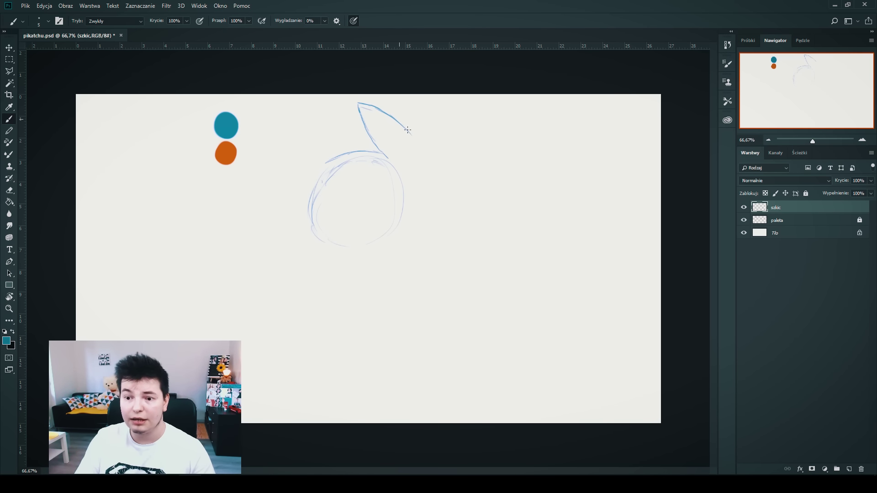
key("e")
left_click(48, 21)
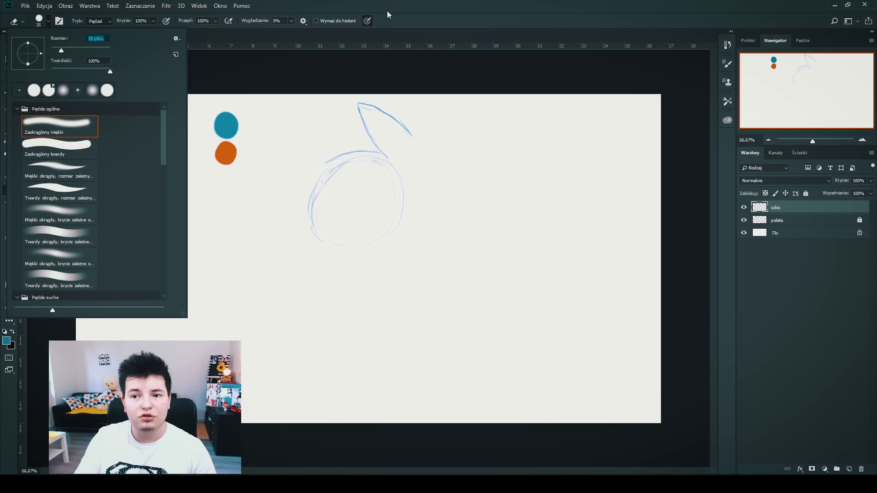
key("Return")
left_click_drag(366, 111, 411, 140)
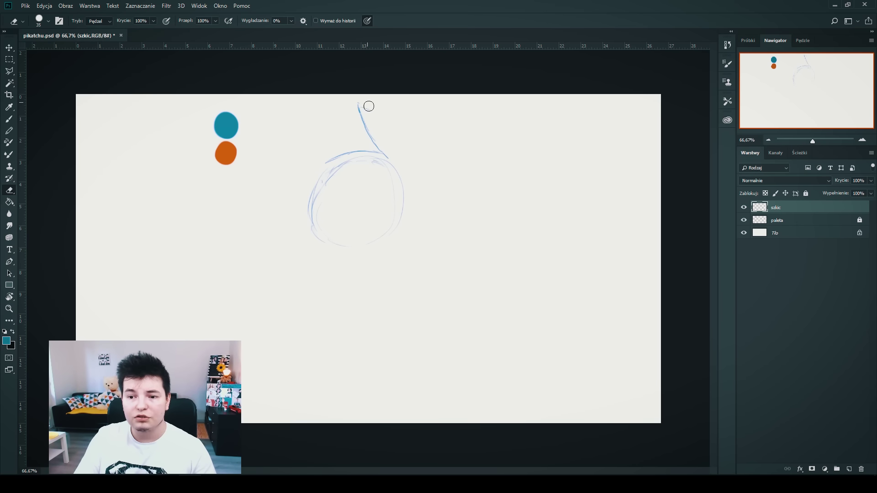
key("b")
left_click_drag(579, 170, 539, 253)
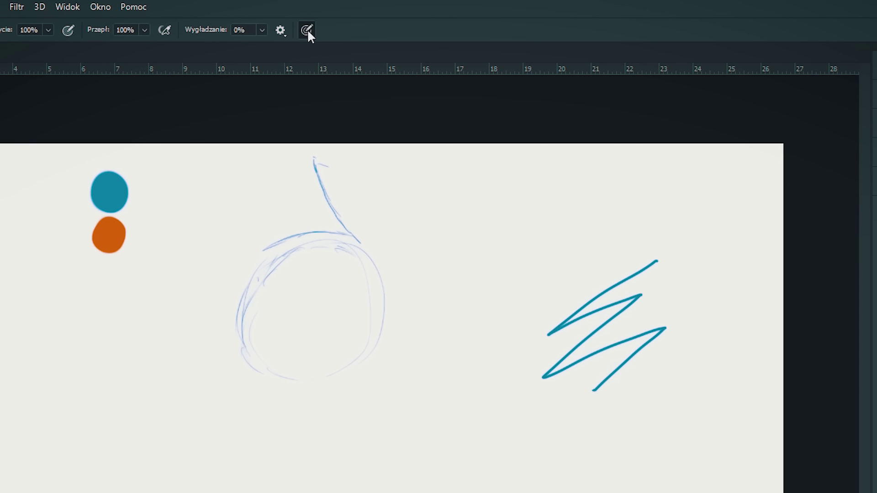
left_click_drag(417, 223, 521, 341)
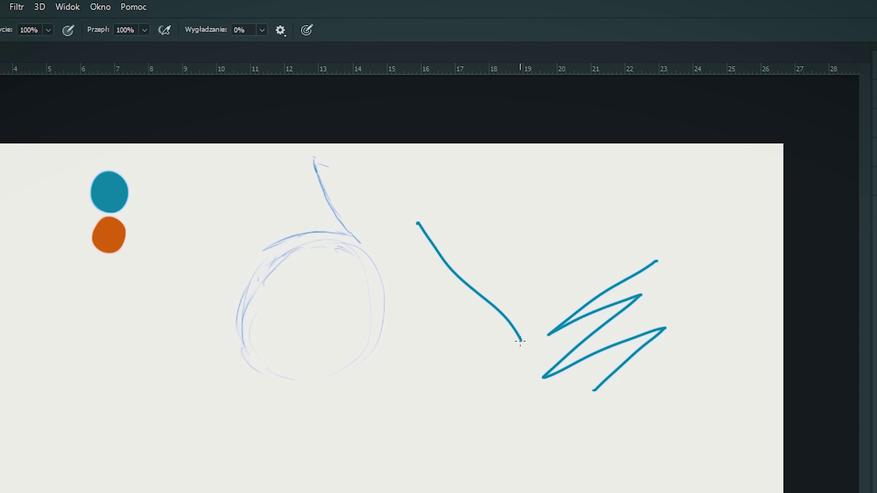
left_click_drag(490, 188, 506, 290)
key("ctrl+z")
left_click_drag(425, 184, 386, 167)
mouse_move(605, 263)
left_mouse_down()
mouse_move(402, 235)
mouse_move(548, 287)
left_mouse_up()
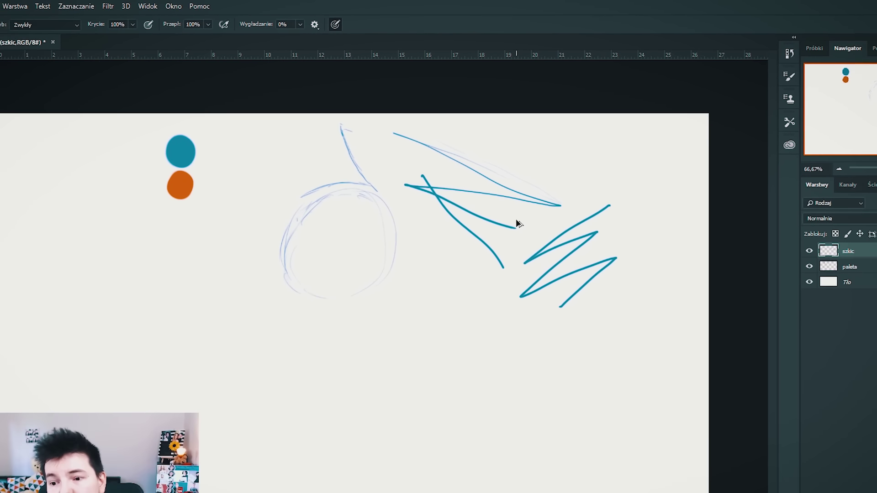
key("ctrl+z")
key("ctrl+z")
key("ctrl+z")
key("ctrl+z")
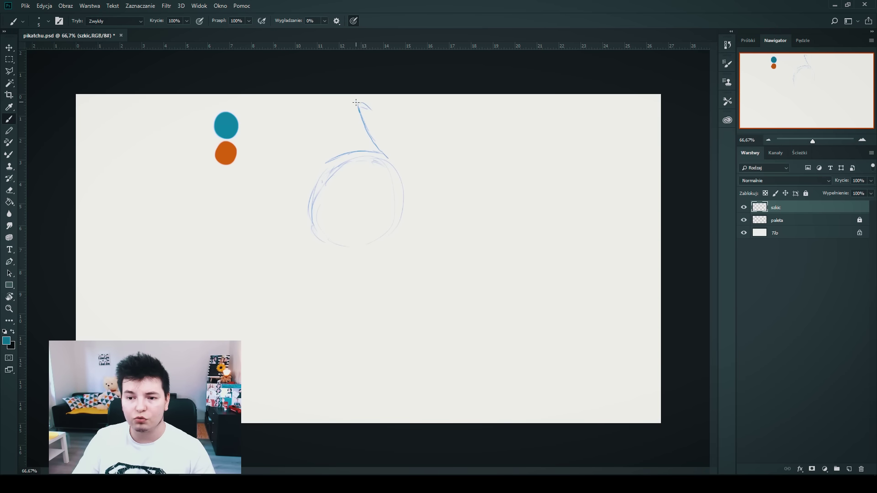
Draw the ear's outer edge and erase the stray neck strokes below the head.
left_click_drag(357, 103, 401, 134)
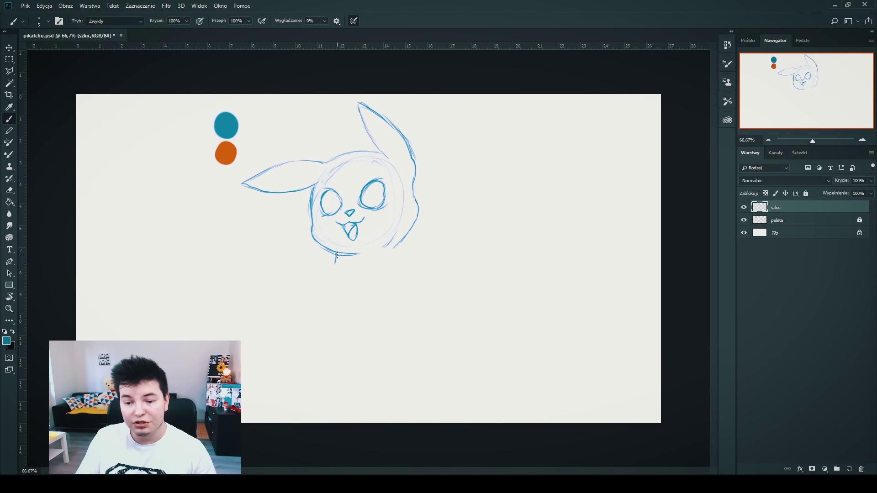
left_click_drag(320, 305, 323, 328)
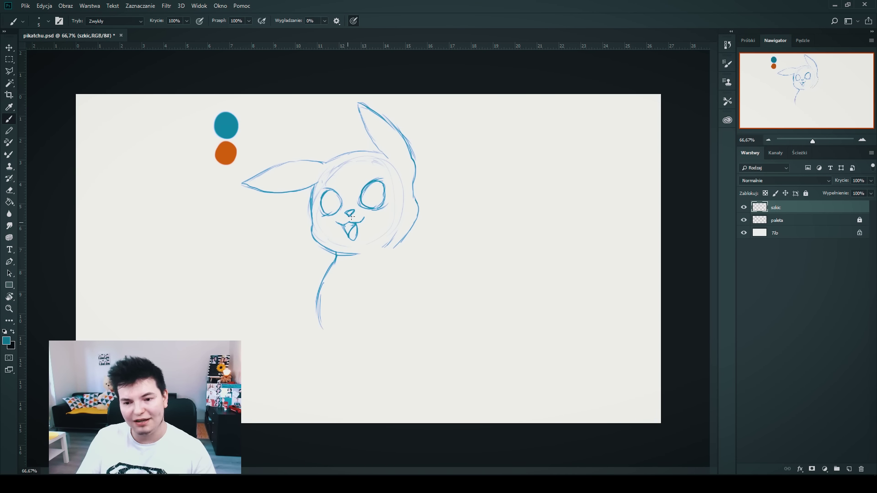
key("e")
left_click_drag(340, 254, 331, 270)
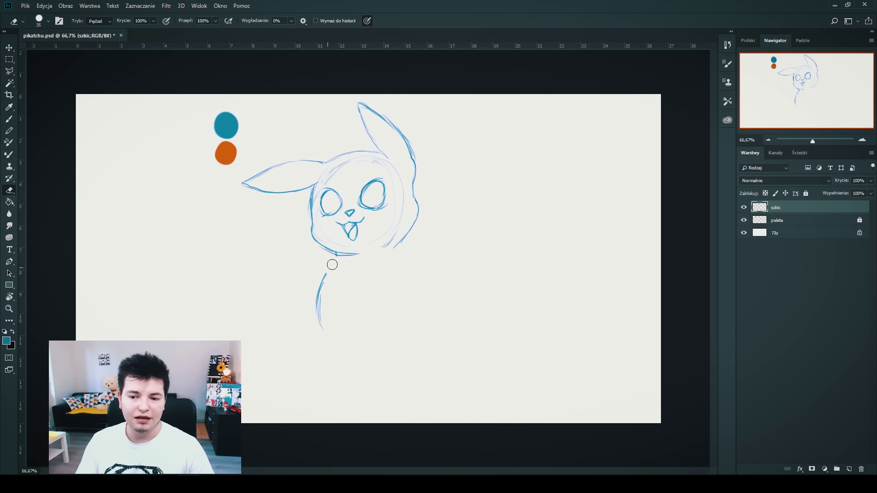
left_click_drag(318, 327, 319, 291)
key("b")
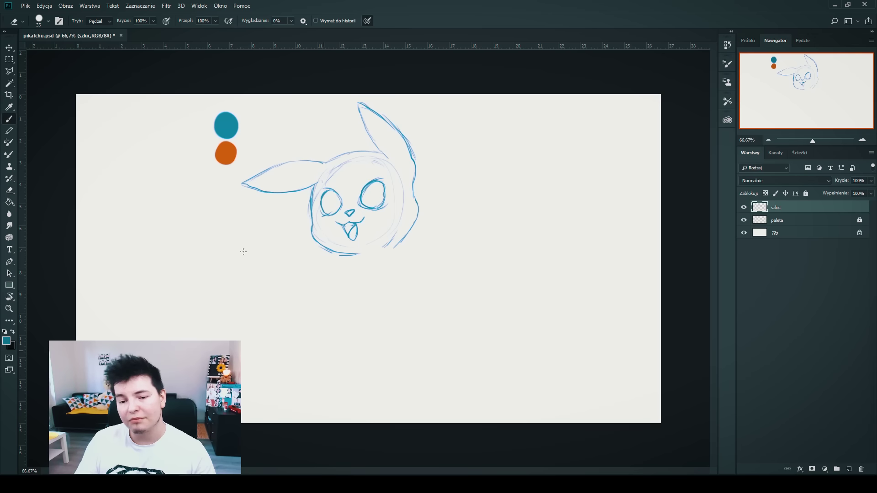
Add inner ear lines and a round cheek on the face's right side.
left_click_drag(269, 167, 273, 192)
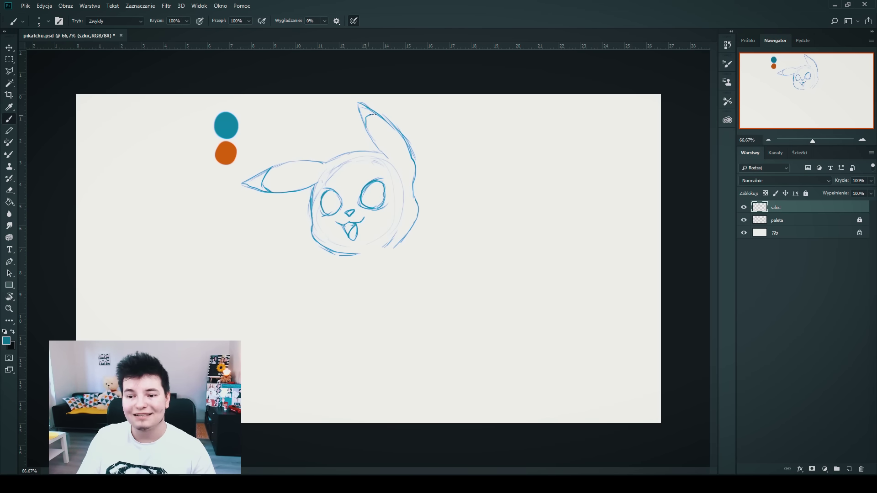
left_click_drag(374, 110, 358, 100)
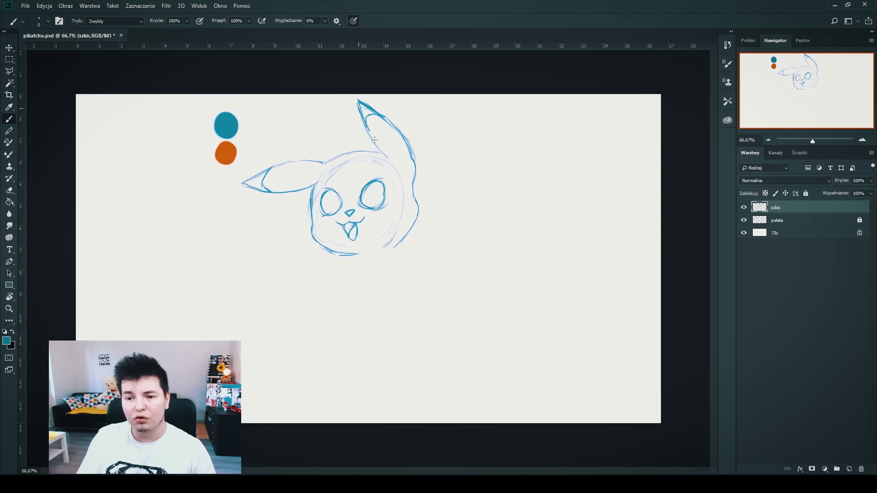
left_click_drag(386, 155, 366, 152)
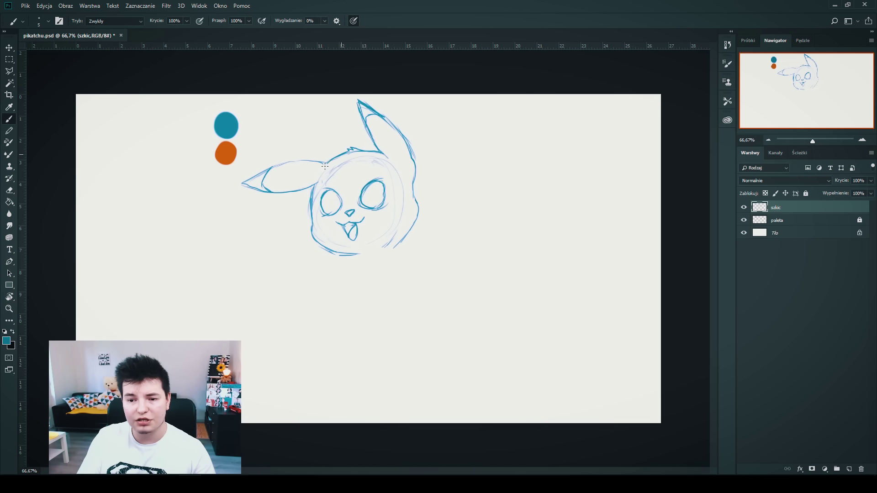
left_click_drag(329, 162, 309, 162)
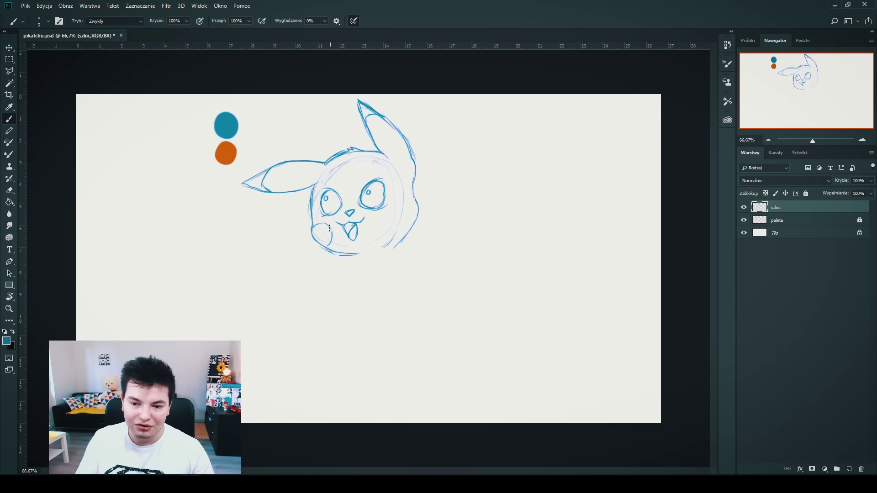
left_click_drag(391, 234, 388, 215)
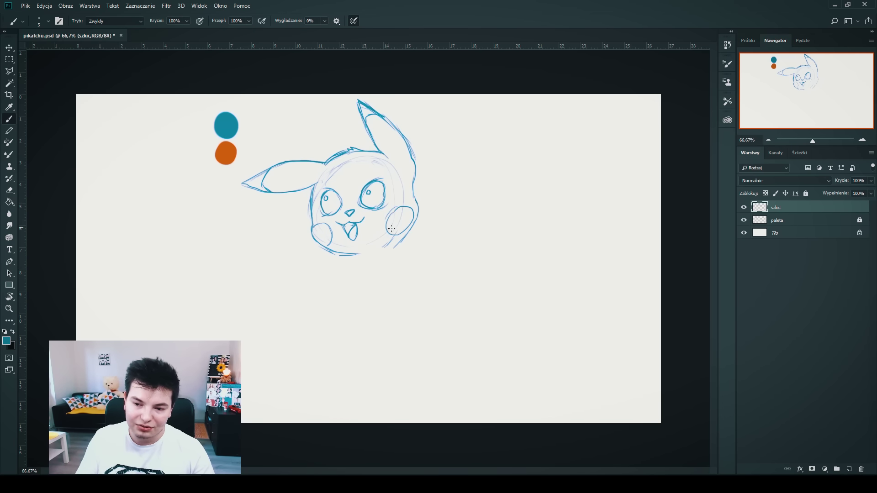
Select the right eye with the Polygonal Lasso.
key("l")
left_click(373, 175)
left_click(355, 190)
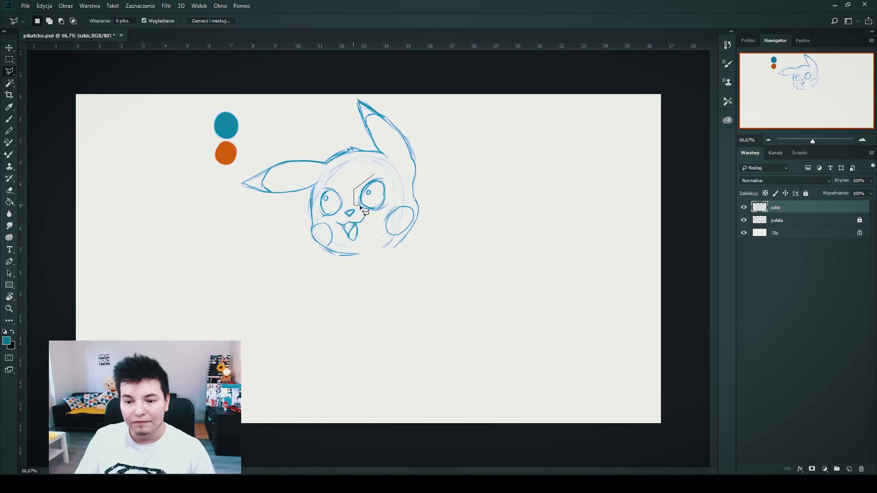
left_click(365, 214)
left_click(393, 206)
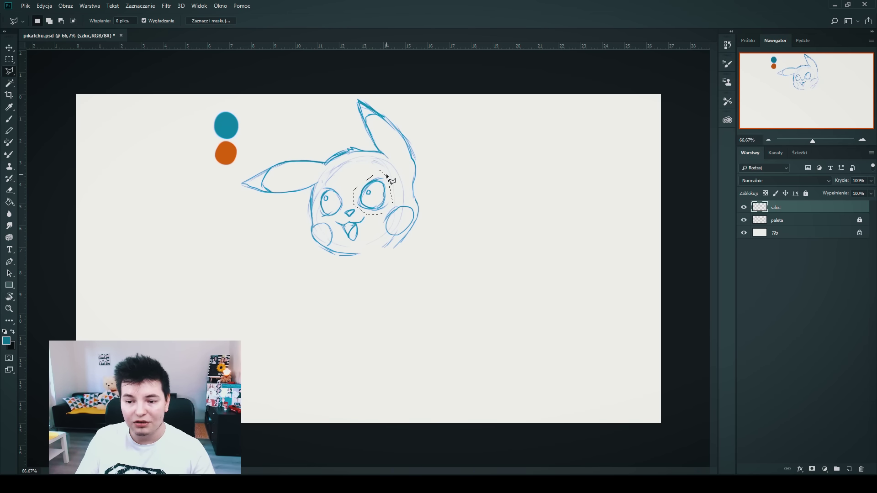
double_click(391, 179)
Enlarge and slightly rotate the selected eye, then deselect it.
key("ctrl+t")
mouse_move(393, 169)
left_mouse_down()
mouse_move(401, 164)
mouse_move(379, 170)
mouse_move(383, 184)
mouse_move(401, 166)
left_mouse_up()
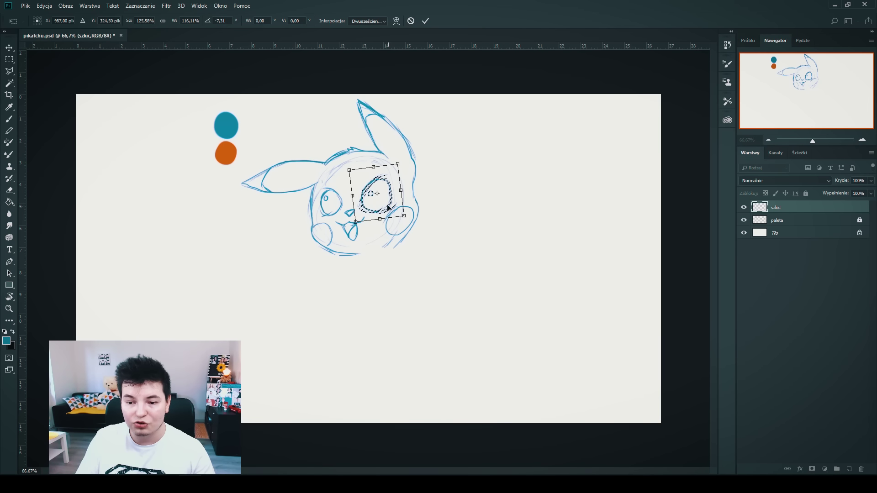
left_click_drag(410, 221, 407, 213)
left_click_drag(374, 168, 374, 185)
key("Return")
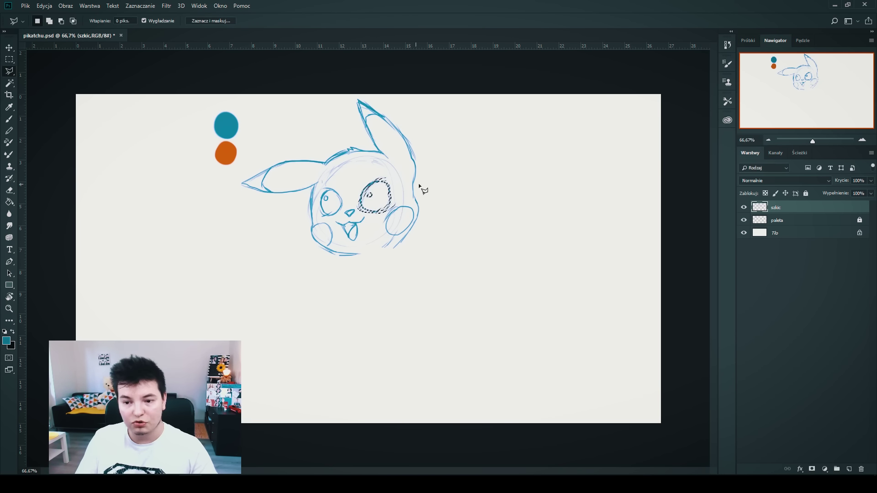
key("ctrl+d")
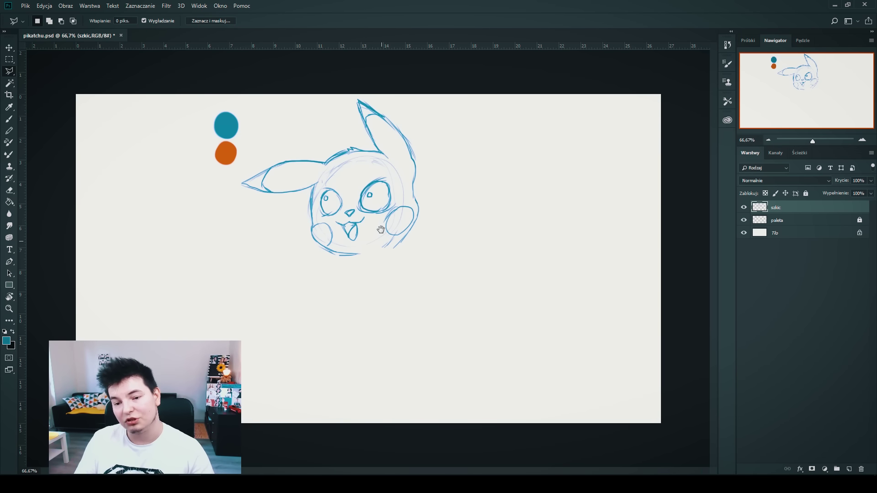
key("b")
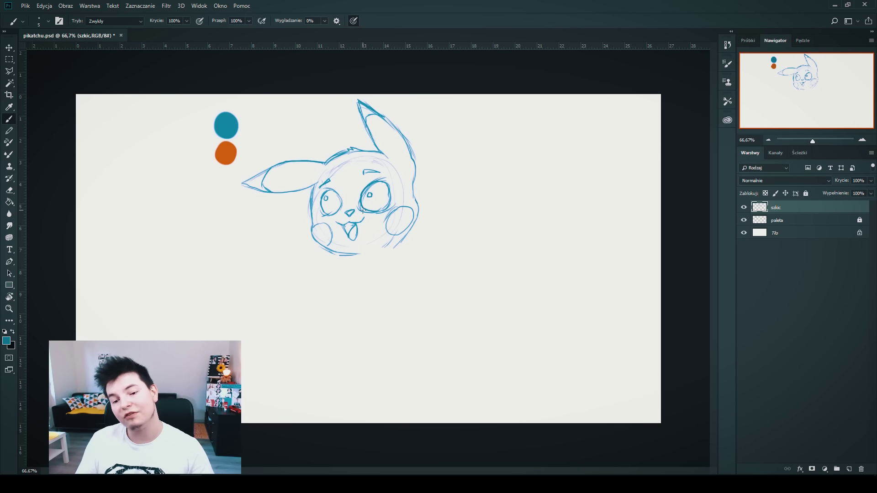
Add a chin stroke below the mouth and sample the orange palette colour.
left_click_drag(358, 254, 362, 258)
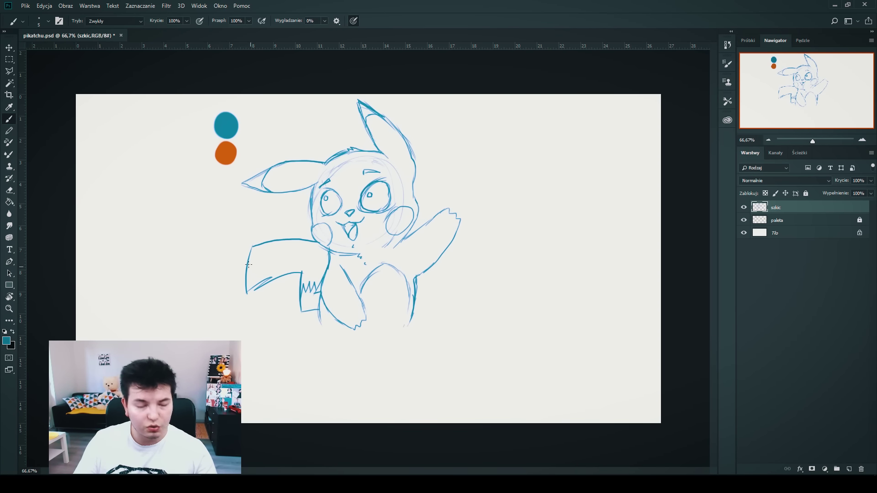
key("i")
left_click(232, 152)
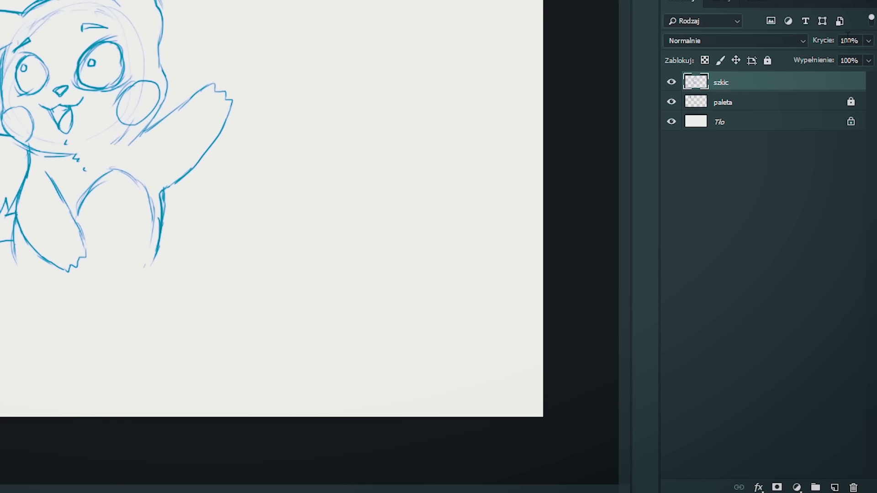
Fade the szkic layer to 40% opacity and lock it.
left_click(849, 40)
type("40")
key("Return")
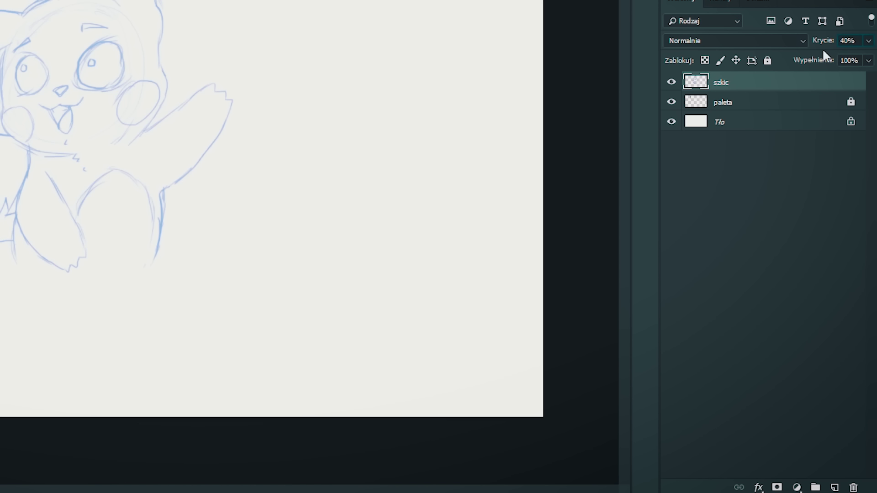
left_click(767, 61)
Add a new empty layer above it named szkic2.
left_click(835, 488)
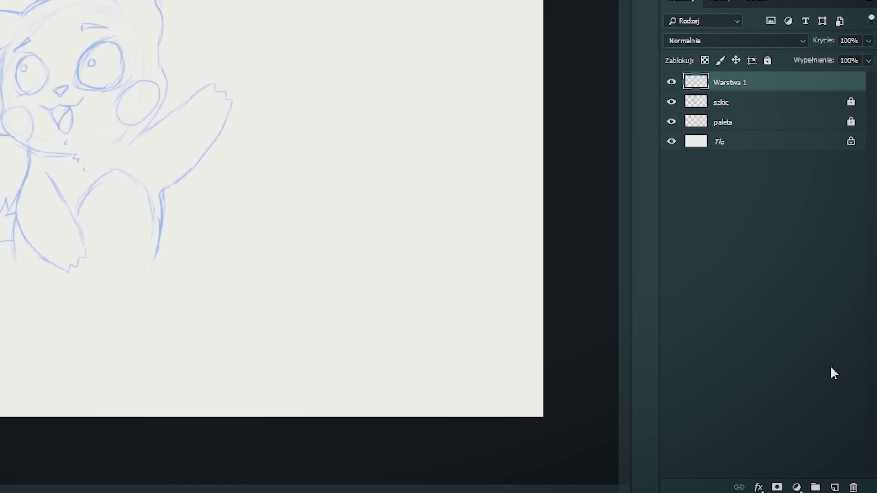
double_click(739, 83)
type("sz")
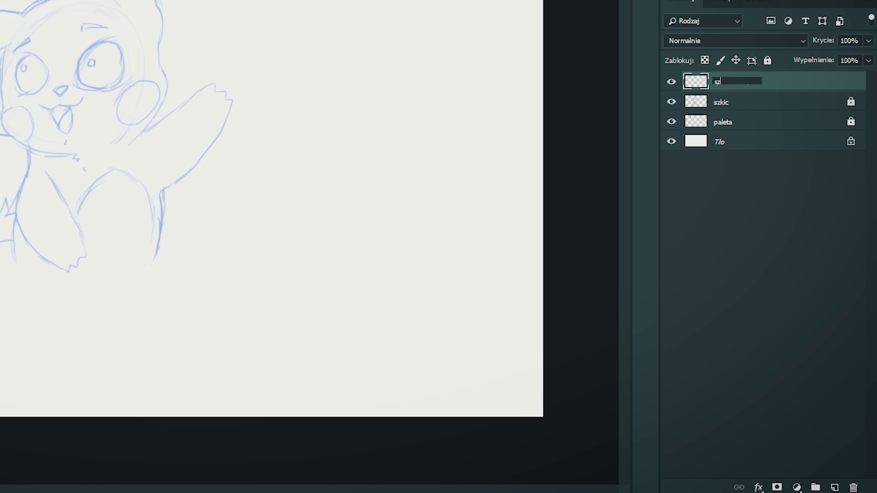
type("kic2")
key("Return")
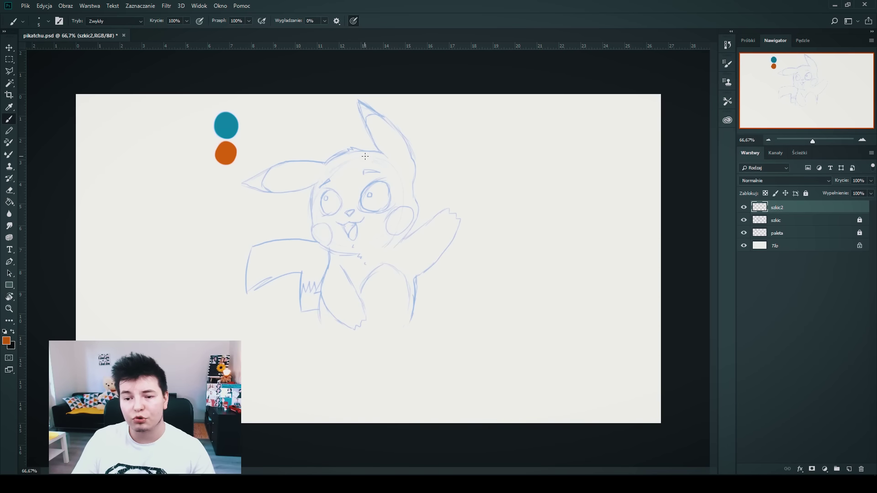
Zoom in on the upright ear and trace its outer edge and tip in orange.
key("z")
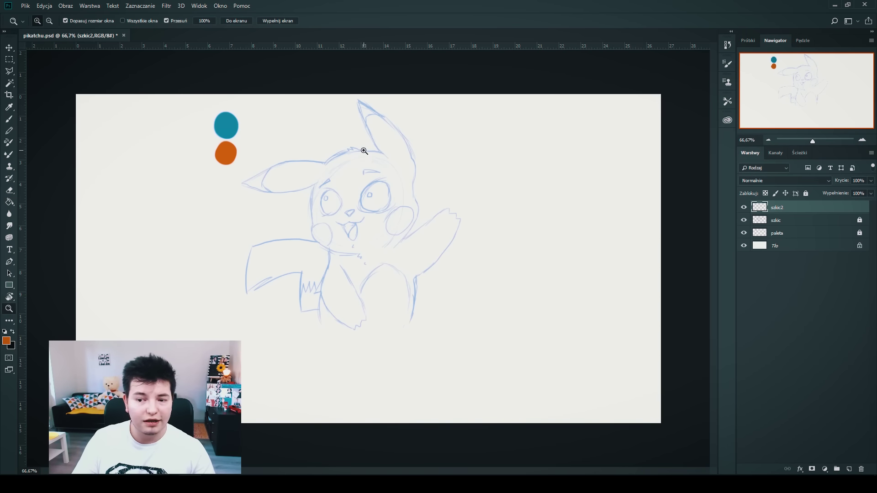
left_click(370, 150)
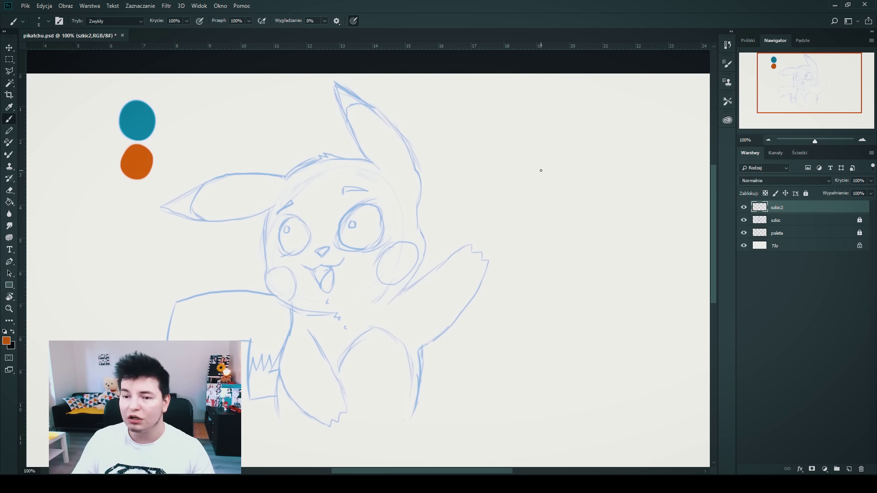
left_click(352, 136)
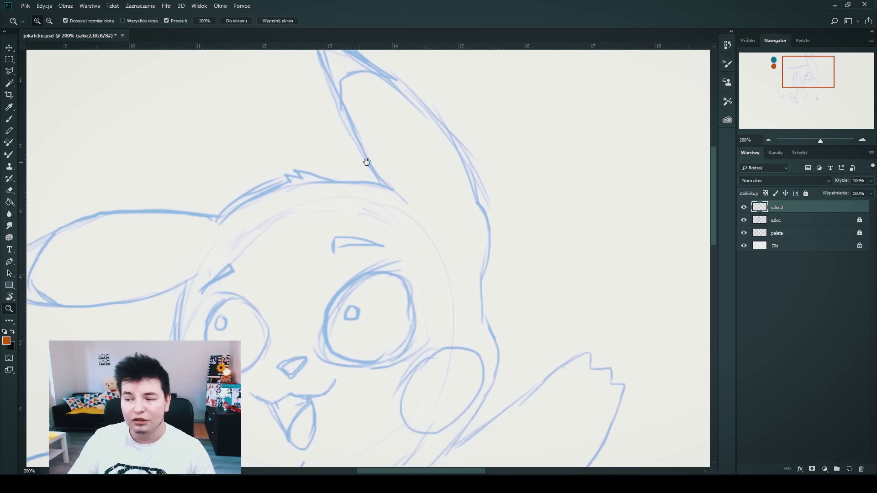
key("b")
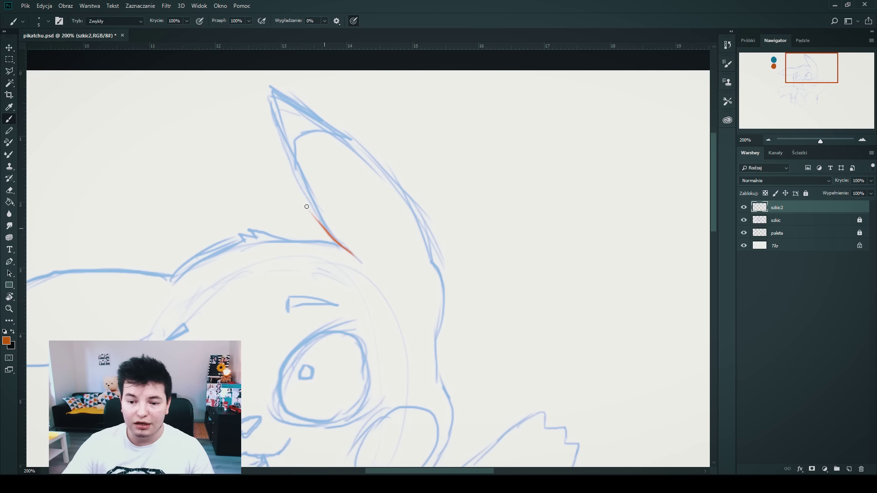
mouse_move(317, 215)
left_mouse_down()
mouse_move(291, 170)
mouse_move(277, 115)
left_mouse_up()
left_click_drag(271, 83, 313, 106)
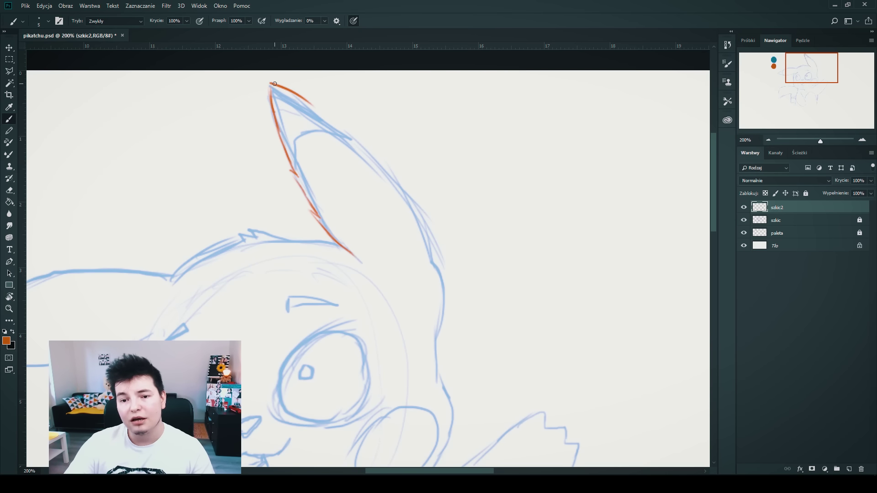
Finish the ear outline, trace the left eye, and draw the cap's brim line.
mouse_move(276, 84)
left_mouse_down()
mouse_move(352, 137)
mouse_move(392, 186)
left_mouse_up()
left_click_drag(297, 181, 296, 147)
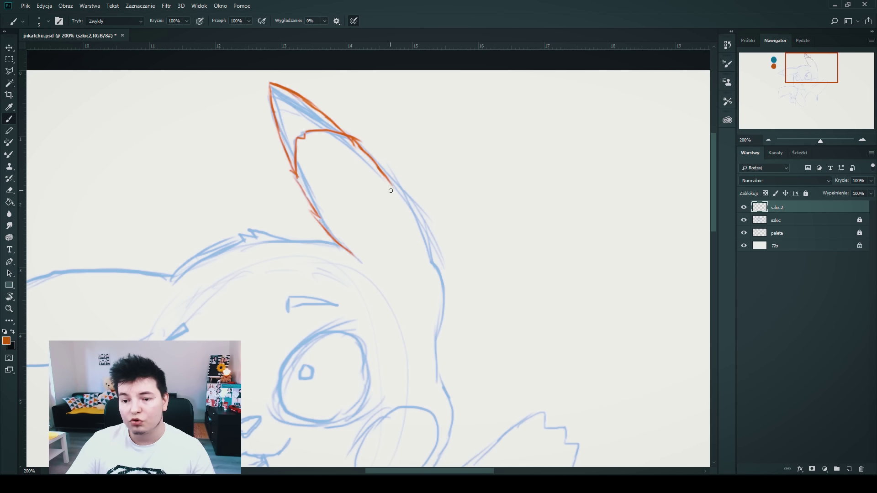
mouse_move(391, 185)
left_mouse_down()
mouse_move(429, 237)
mouse_move(441, 323)
mouse_move(602, 114)
left_mouse_up()
mouse_move(334, 161)
left_mouse_down()
mouse_move(379, 231)
mouse_move(330, 241)
left_mouse_up()
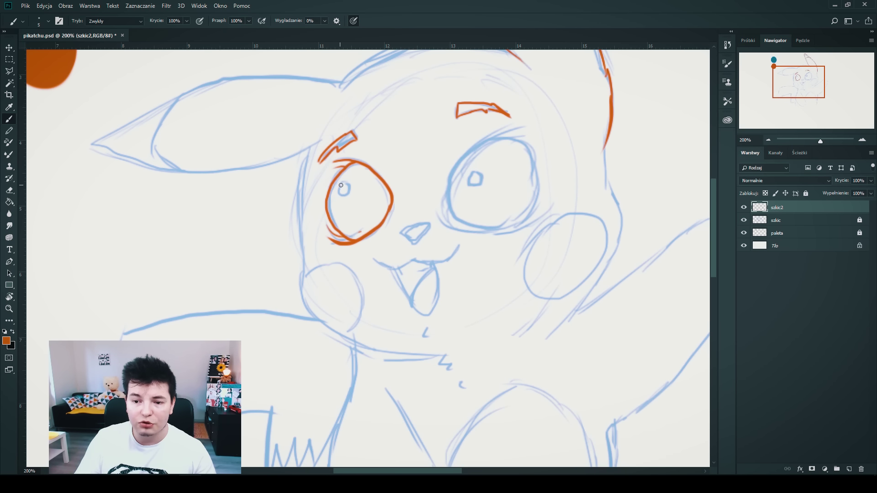
left_click_drag(340, 187, 306, 314)
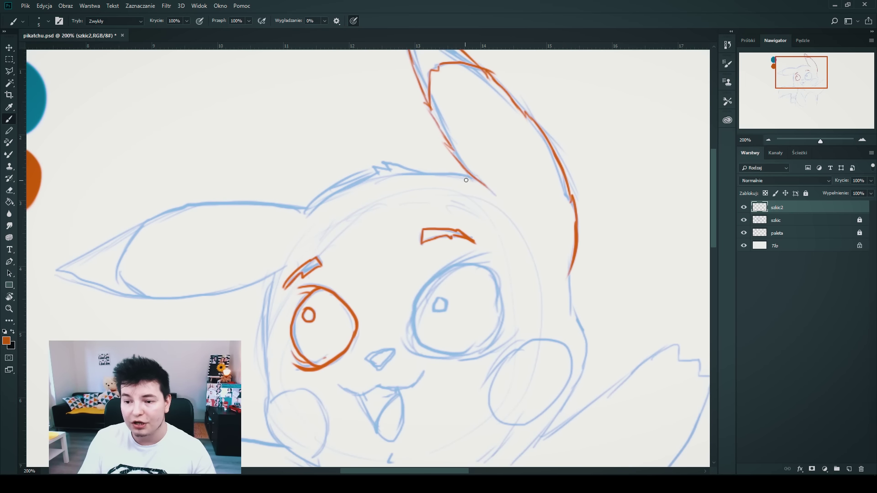
mouse_move(464, 177)
left_mouse_down()
mouse_move(419, 198)
mouse_move(377, 194)
mouse_move(306, 210)
mouse_move(352, 171)
mouse_move(346, 152)
mouse_move(388, 110)
mouse_move(432, 114)
left_mouse_up()
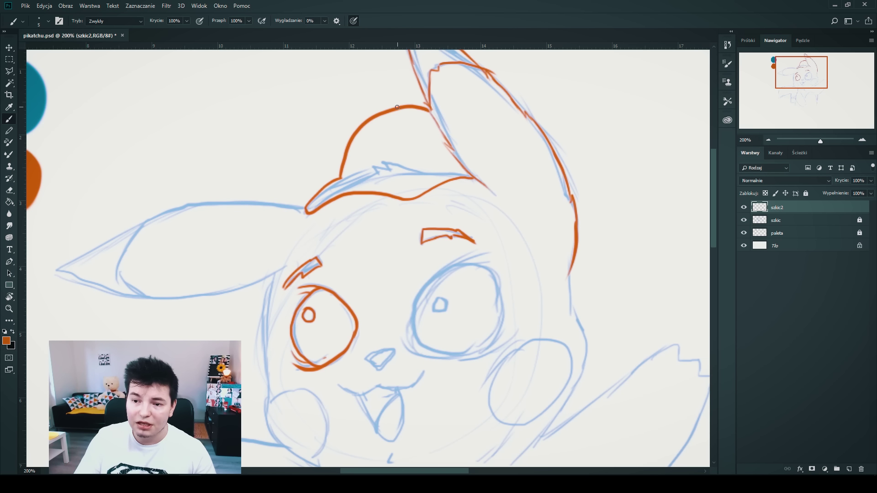
Add a seam down the cap dome, finish both brim ends, and trace the right ear's inner edge.
mouse_move(395, 108)
left_mouse_down()
mouse_move(347, 176)
mouse_move(399, 173)
mouse_move(401, 129)
left_mouse_up()
mouse_move(398, 174)
left_mouse_down()
mouse_move(434, 175)
mouse_move(429, 111)
left_mouse_up()
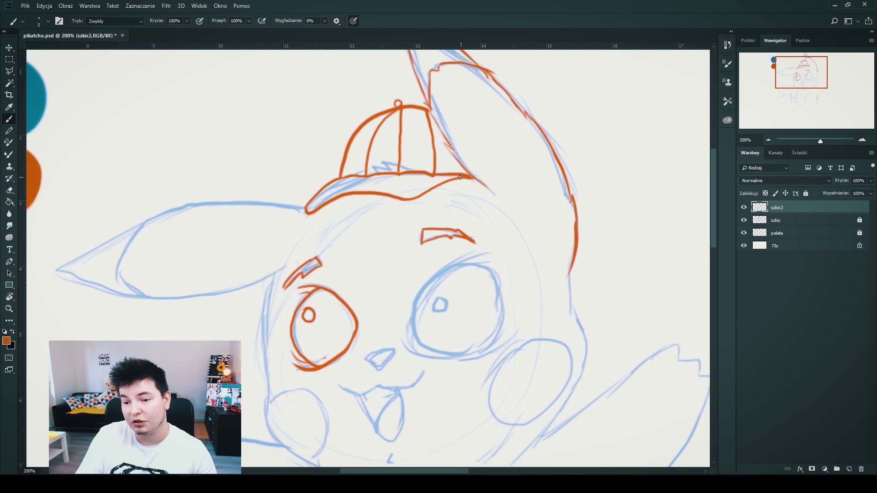
left_click_drag(305, 210, 321, 203)
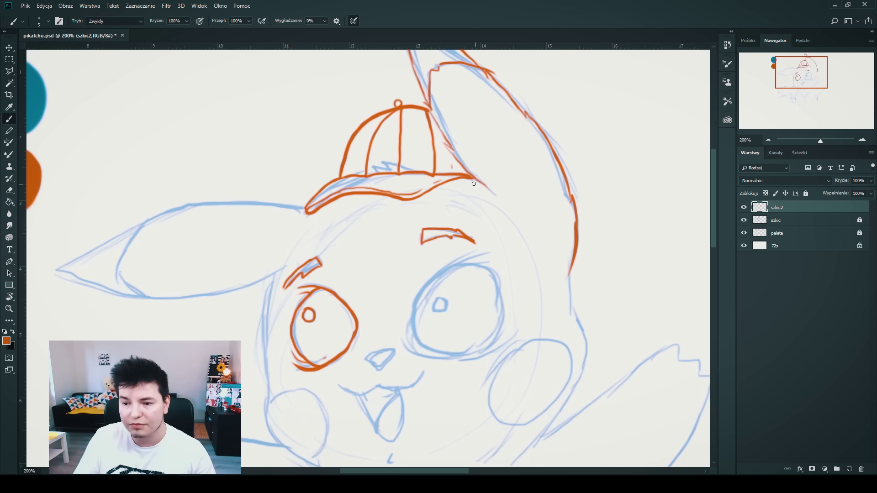
left_click_drag(468, 178, 495, 191)
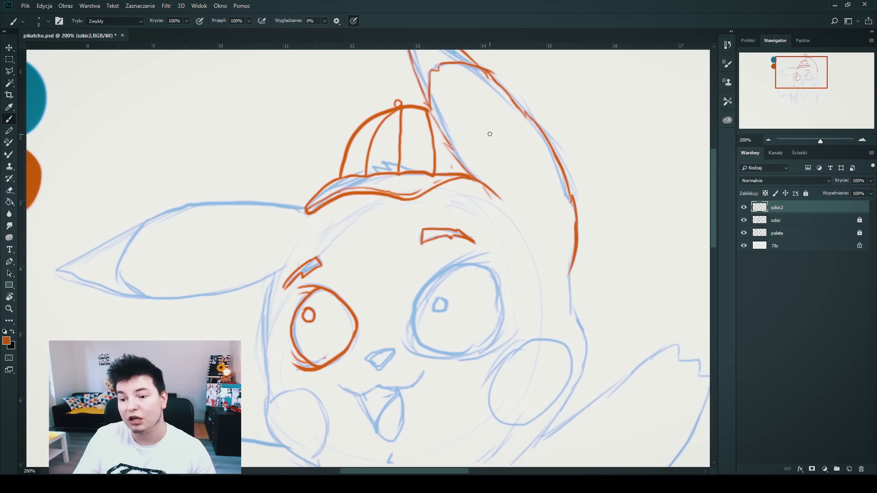
left_click_drag(488, 126, 529, 178)
Outline the top of the left ear and add its inner fur line.
left_click_drag(243, 245, 299, 220)
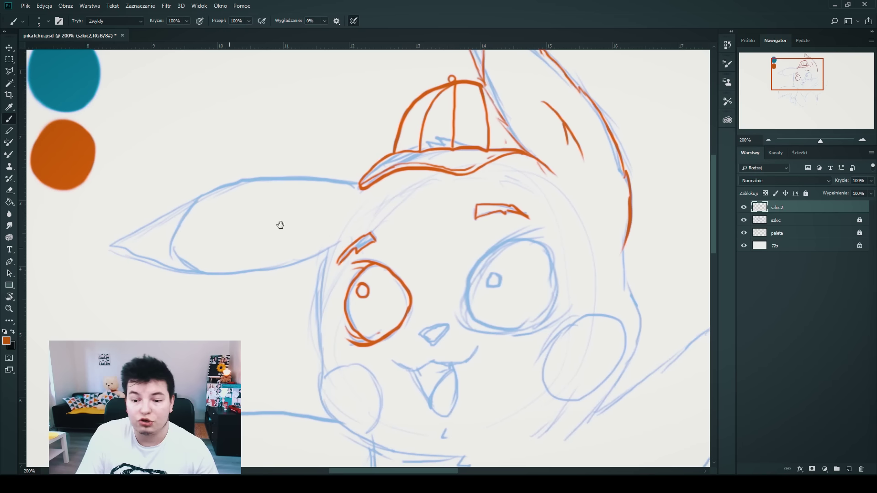
mouse_move(245, 234)
left_mouse_down()
mouse_move(342, 235)
mouse_move(320, 222)
mouse_move(218, 281)
mouse_move(104, 250)
mouse_move(198, 197)
mouse_move(300, 174)
mouse_move(353, 186)
left_mouse_up()
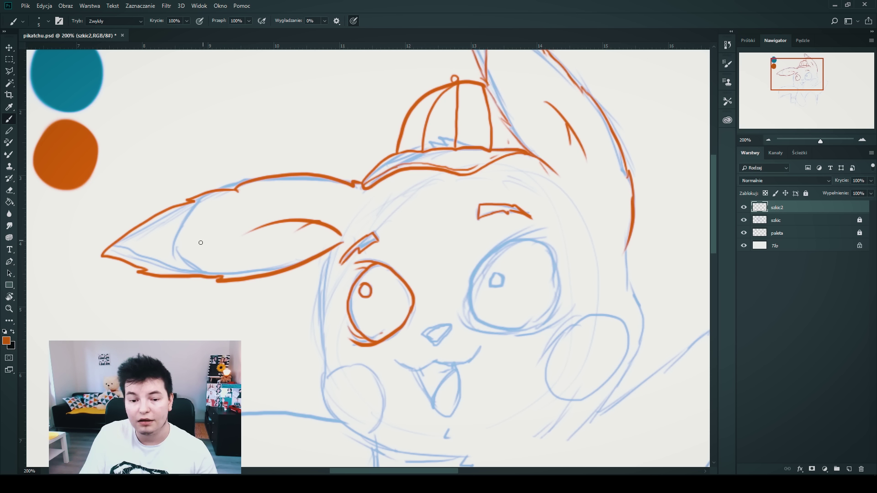
left_click_drag(199, 196, 178, 227)
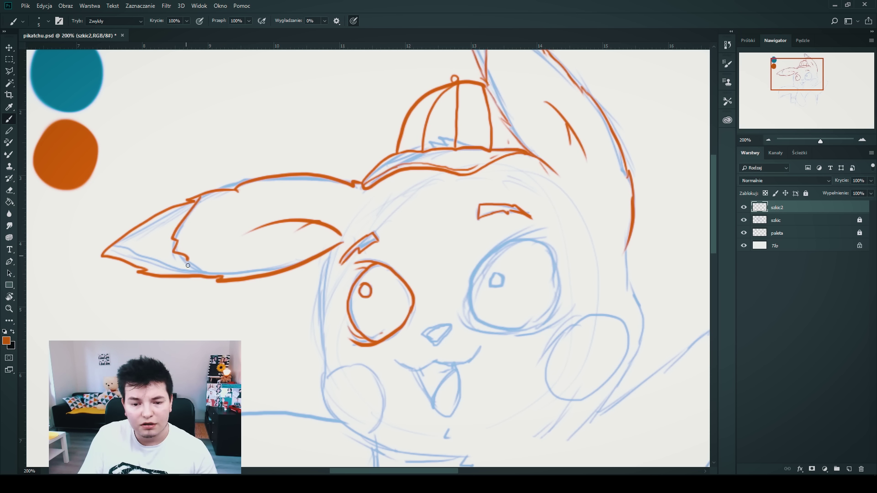
Draw the face's left side down to the chin and outline the cheek circle.
left_click_drag(258, 236, 195, 138)
mouse_move(279, 147)
left_mouse_down()
mouse_move(249, 287)
mouse_move(322, 352)
mouse_move(391, 353)
left_mouse_up()
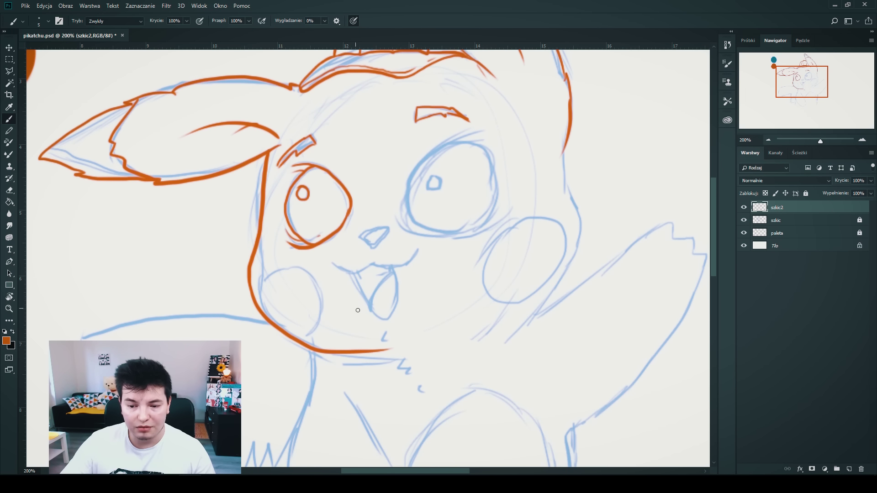
key("ctrl+z")
left_click_drag(249, 275, 395, 372)
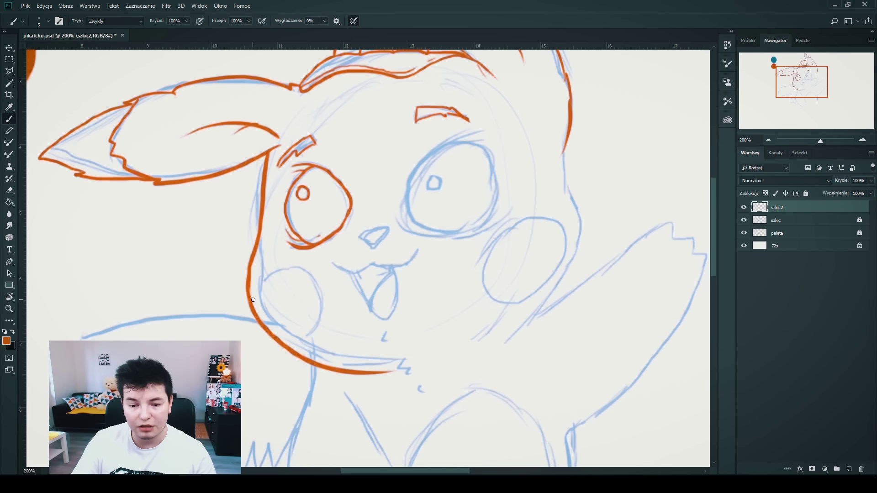
mouse_move(281, 269)
left_mouse_down()
mouse_move(328, 290)
mouse_move(315, 351)
mouse_move(302, 356)
left_mouse_up()
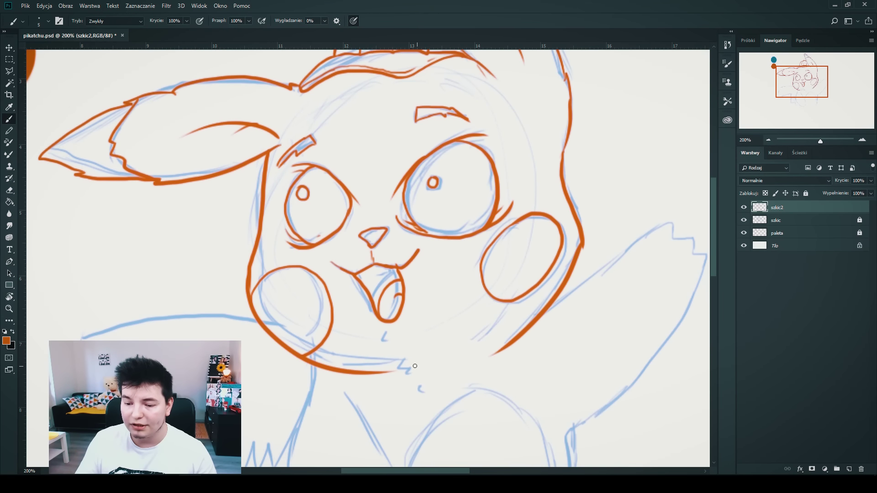
left_click_drag(431, 372, 377, 235)
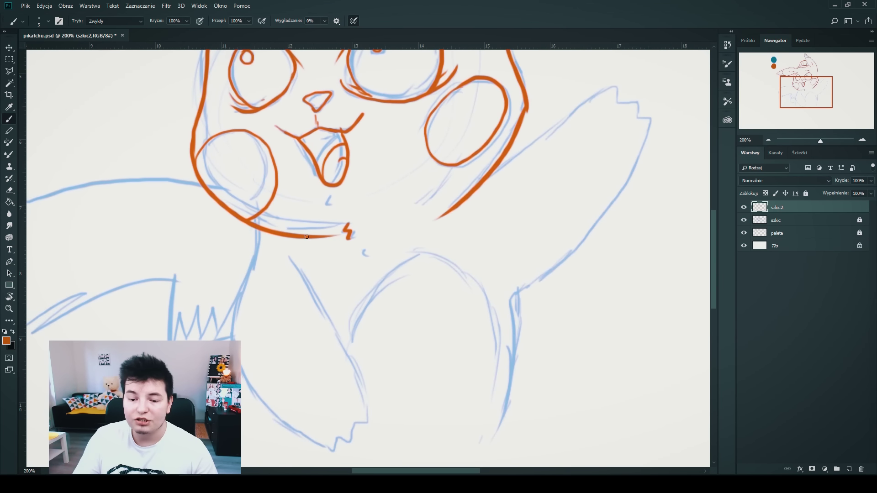
Draw the neckerchief's left and right edges, hanging edge and a fold line.
left_click_drag(311, 261, 323, 249)
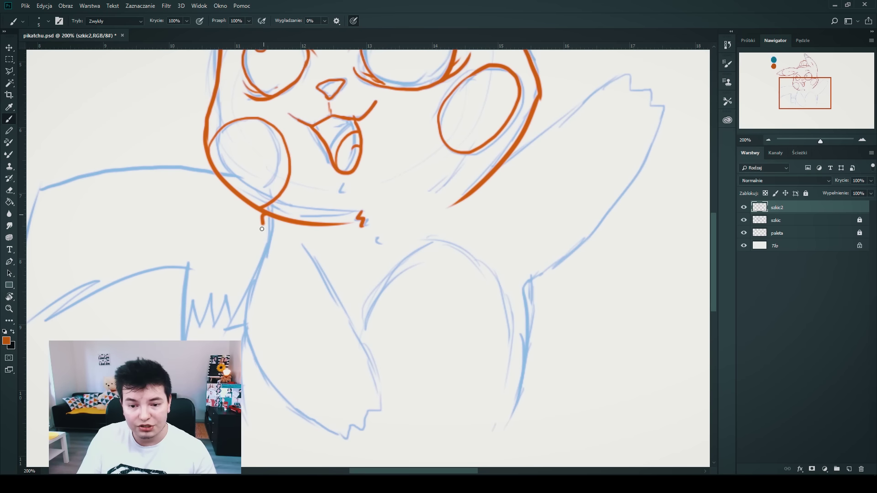
mouse_move(261, 215)
left_mouse_down()
mouse_move(257, 253)
mouse_move(312, 247)
mouse_move(375, 259)
left_mouse_up()
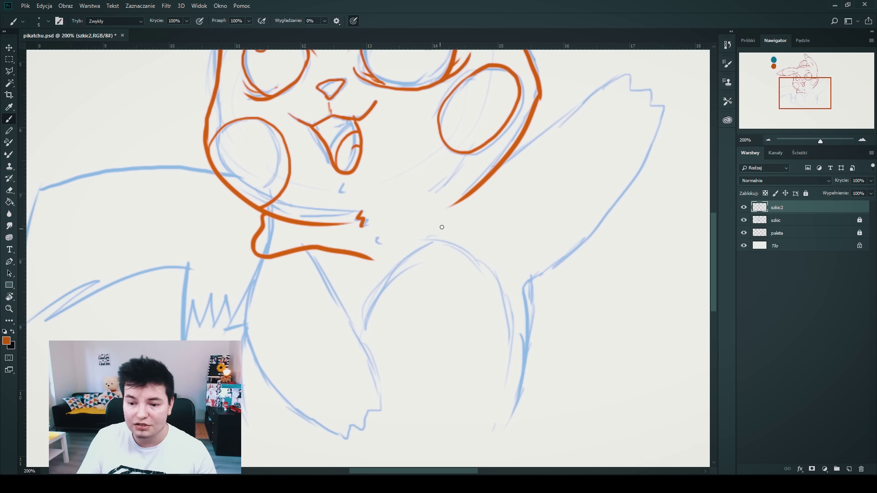
mouse_move(477, 190)
left_mouse_down()
mouse_move(475, 210)
mouse_move(395, 255)
mouse_move(351, 332)
left_mouse_up()
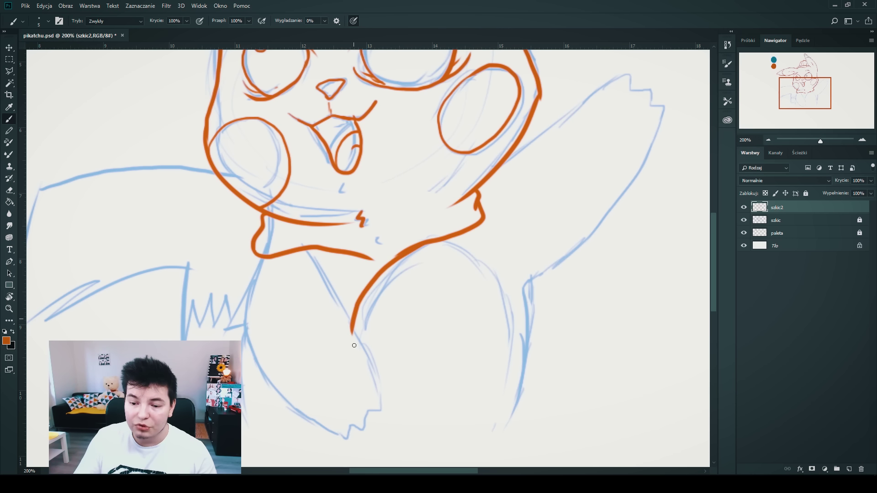
left_click_drag(341, 253, 329, 286)
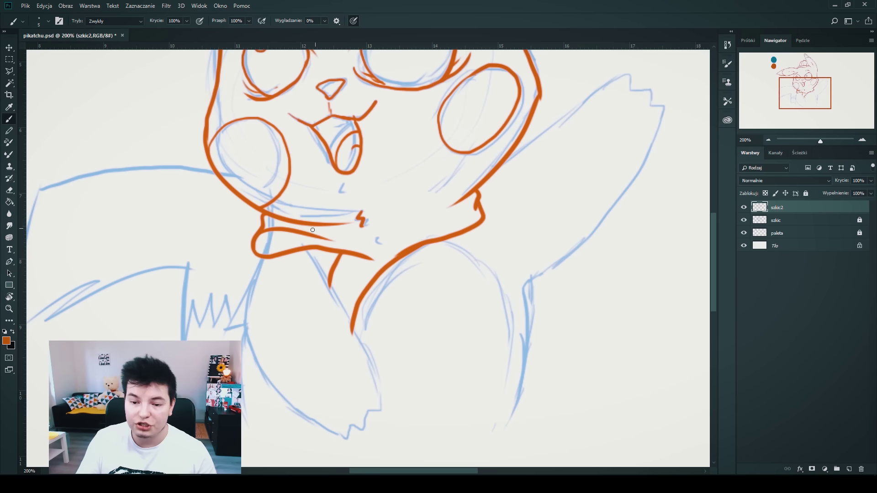
left_click_drag(255, 239, 266, 227)
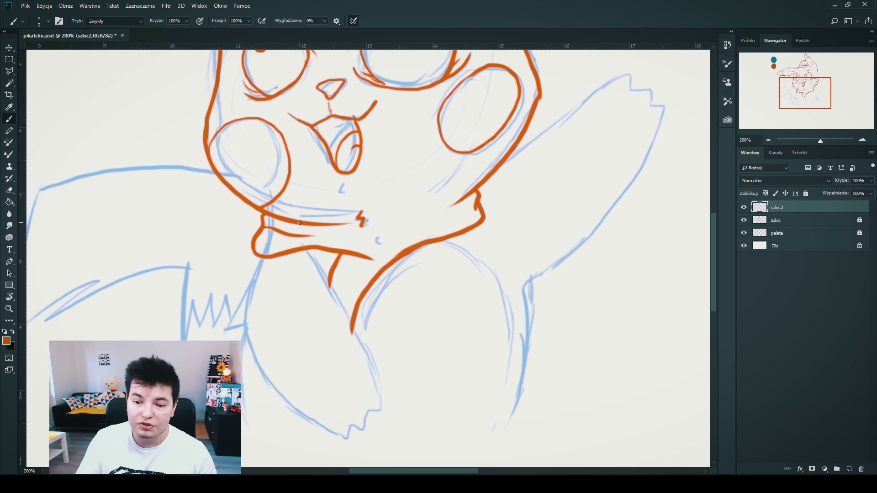
mouse_move(302, 227)
left_mouse_down()
mouse_move(320, 248)
mouse_move(415, 228)
mouse_move(415, 247)
mouse_move(446, 236)
left_mouse_up()
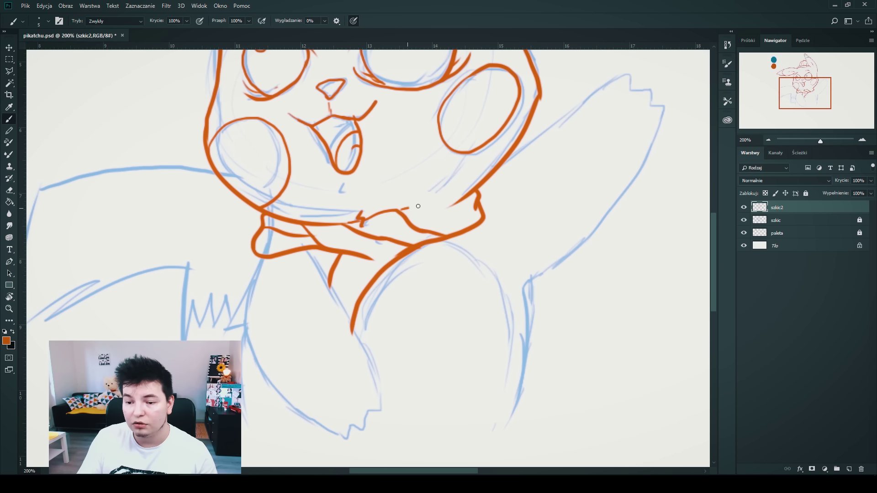
left_click_drag(418, 206, 451, 225)
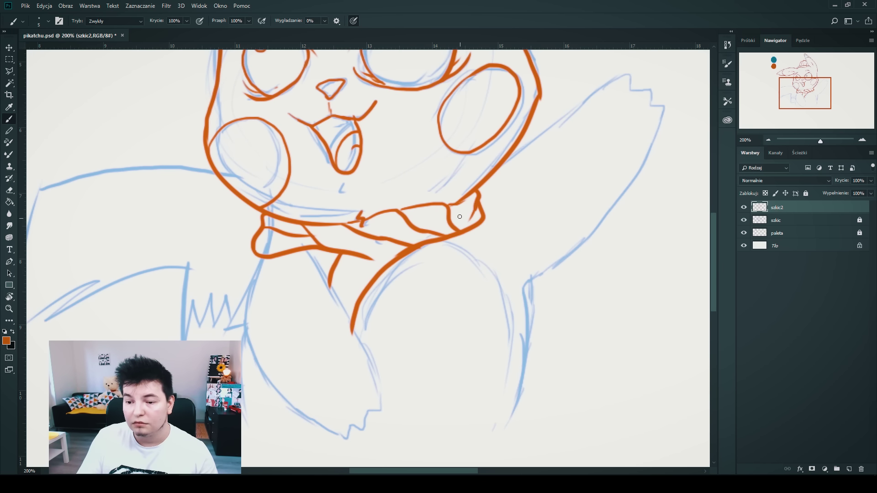
Erase overlapping lines, redraw the diagonal fold, and add the long hanging point.
key("e")
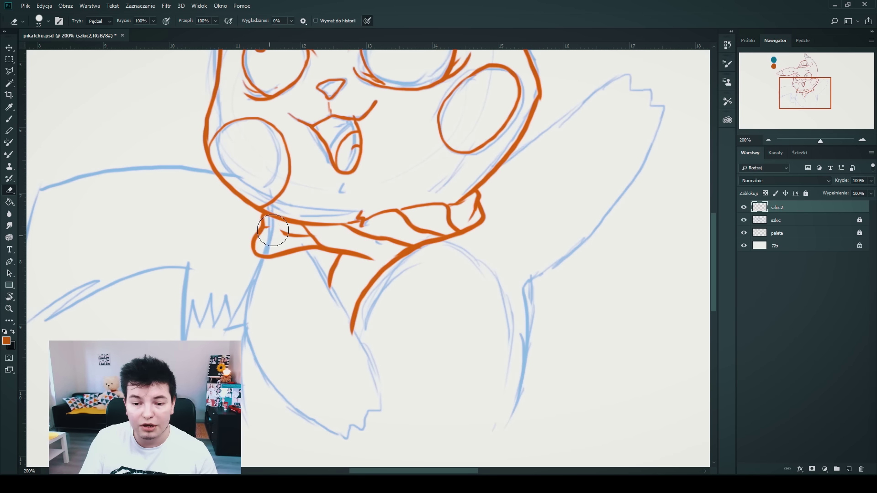
left_click_drag(272, 228, 295, 237)
key("b")
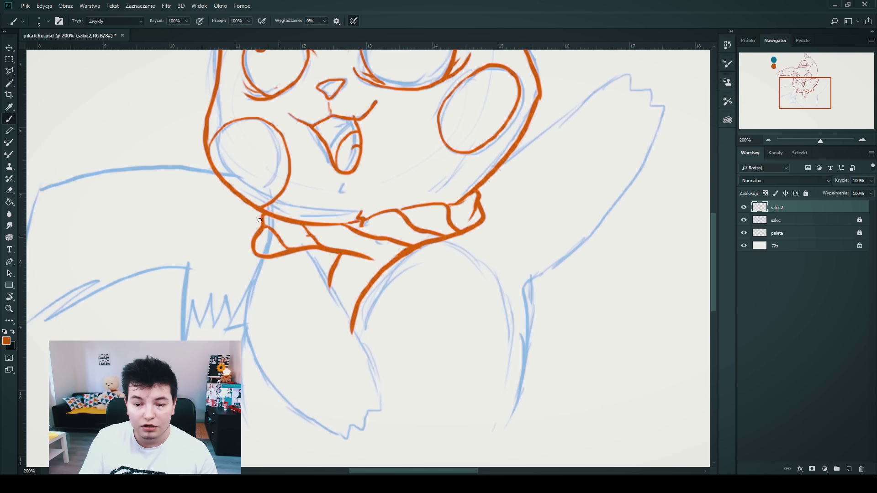
key("e")
mouse_move(293, 224)
left_mouse_down()
mouse_move(315, 251)
mouse_move(328, 248)
mouse_move(325, 178)
left_mouse_up()
key("b")
left_click_drag(336, 185, 365, 345)
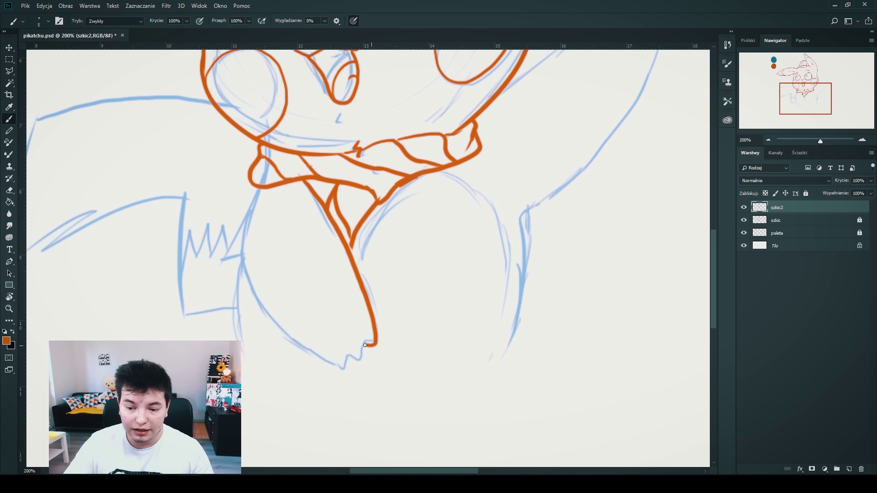
Ink the body's left edge down from the neckerchief, redoing one stroke.
left_click_drag(249, 277, 341, 367)
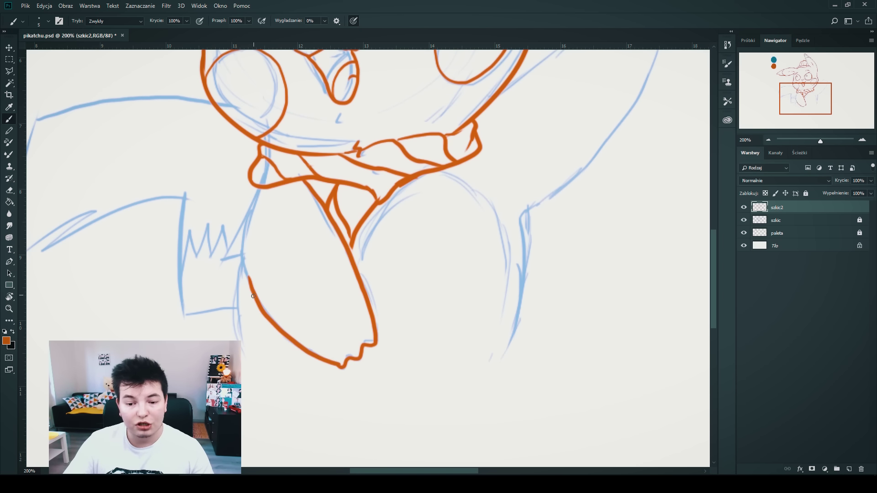
left_click_drag(258, 187, 226, 274)
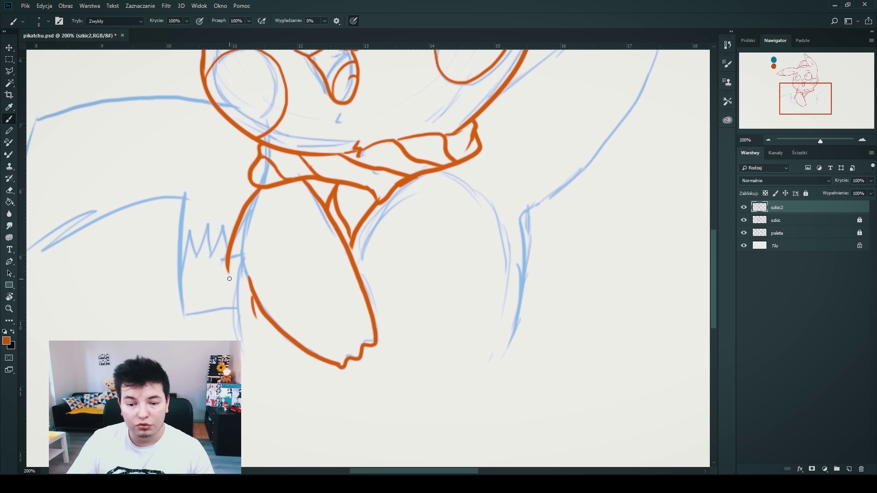
key("ctrl+z")
mouse_move(258, 188)
left_mouse_down()
mouse_move(225, 298)
mouse_move(254, 357)
left_mouse_up()
scroll(321, 252, "up", 5)
scroll(320, 253, "right", 5)
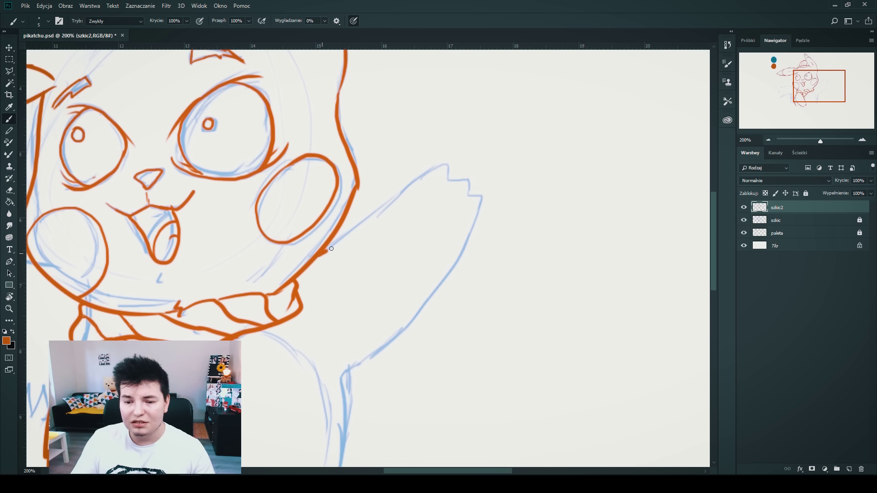
Outline the raised arm's top and underside, with paw fingers and a detail line.
left_click_drag(332, 248, 446, 167)
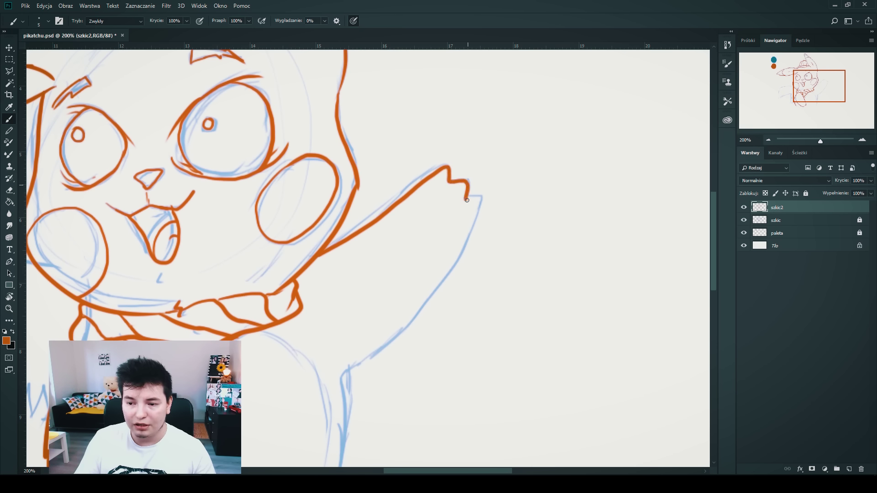
left_click_drag(467, 200, 466, 227)
mouse_move(421, 206)
left_mouse_down()
mouse_move(431, 196)
mouse_move(434, 214)
left_mouse_up()
scroll(507, 177, "down", 3)
scroll(508, 177, "left", 2)
left_click_drag(499, 178, 323, 366)
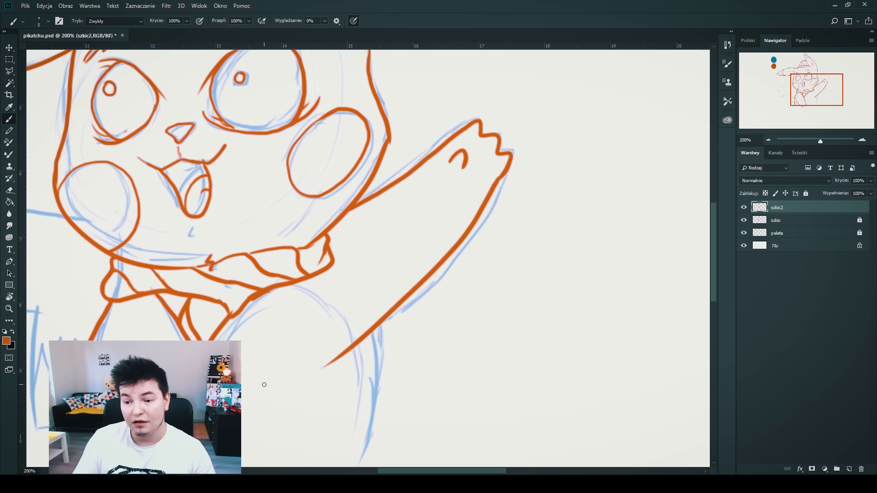
scroll(389, 293, "down", 3)
scroll(388, 294, "left", 2)
Trim the overlong arm line and ink the body's right edge below the arm.
key("e")
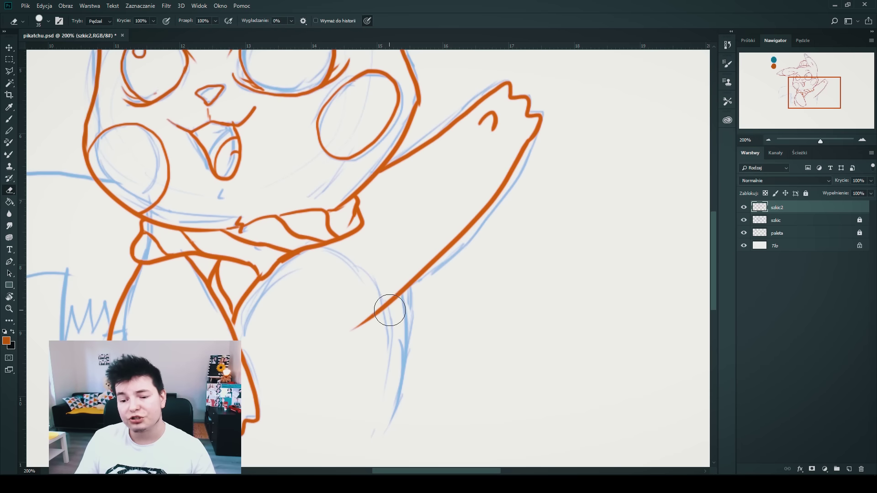
mouse_move(386, 304)
left_mouse_down()
mouse_move(364, 317)
mouse_move(404, 293)
mouse_move(381, 431)
left_mouse_up()
key("b")
key("e")
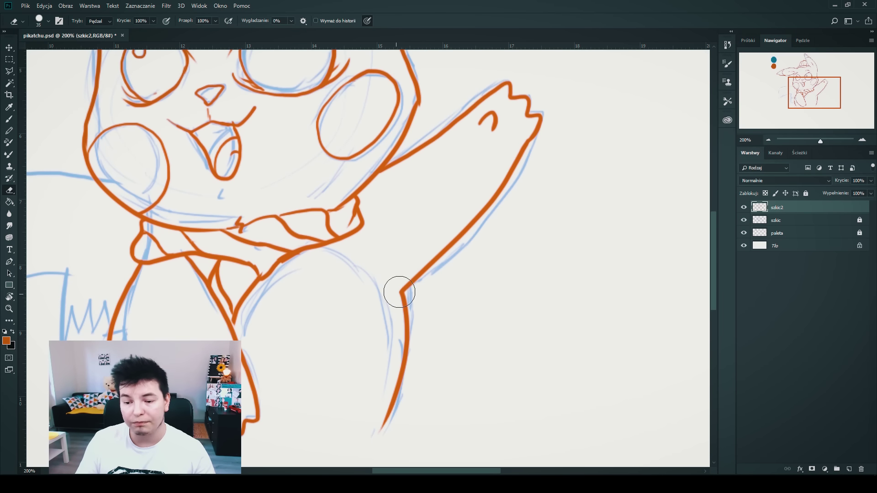
key("b")
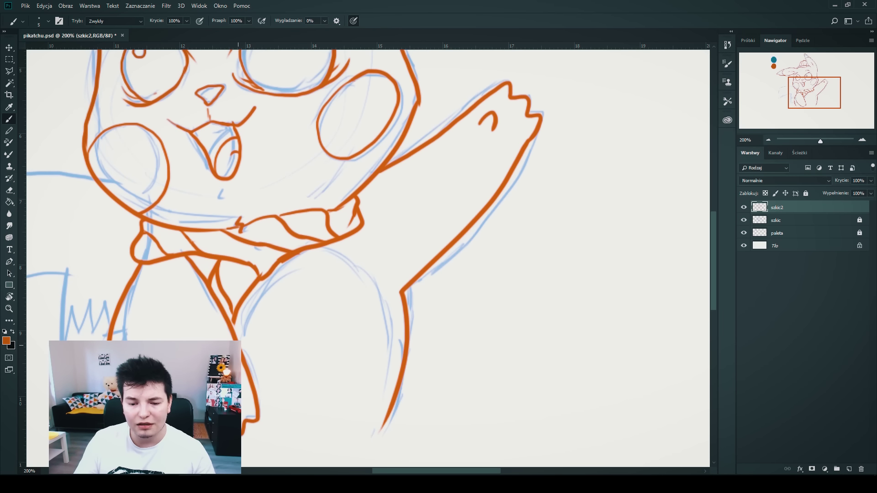
mouse_move(239, 338)
left_mouse_down()
mouse_move(269, 280)
mouse_move(372, 285)
mouse_move(351, 457)
left_mouse_up()
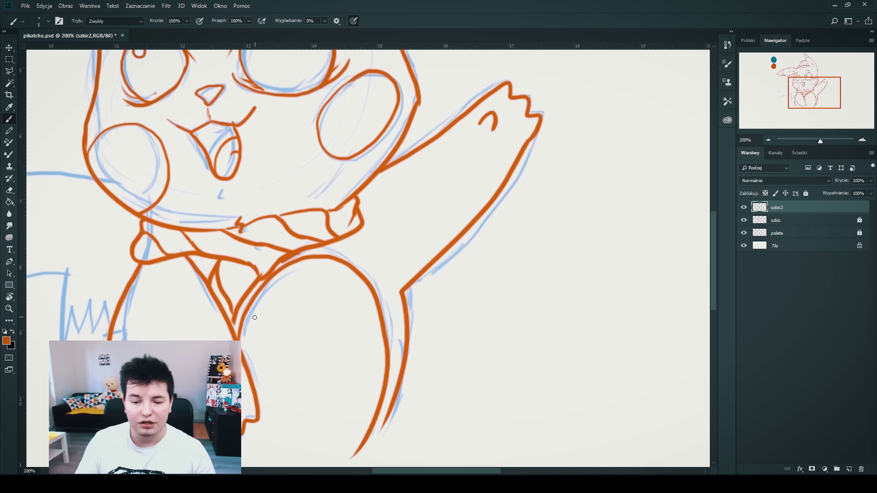
Trace the tail's top edge and left edge in orange.
left_click_drag(210, 324, 484, 319)
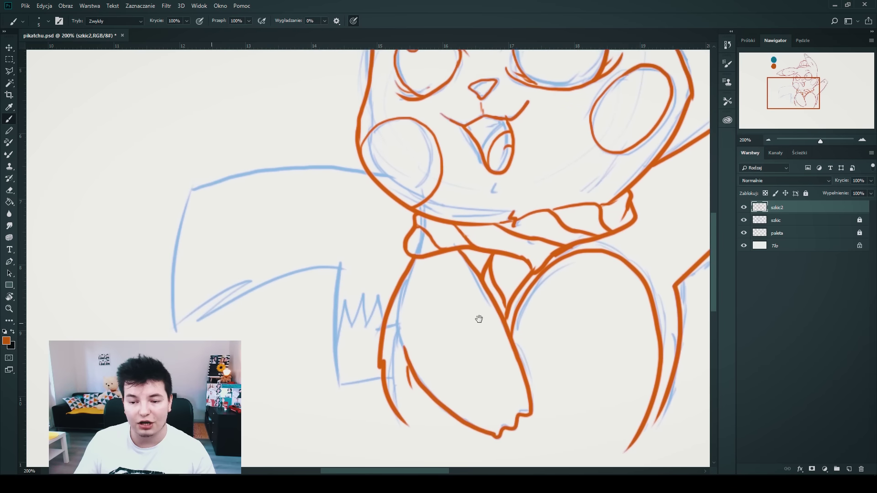
left_click_drag(360, 173, 178, 188)
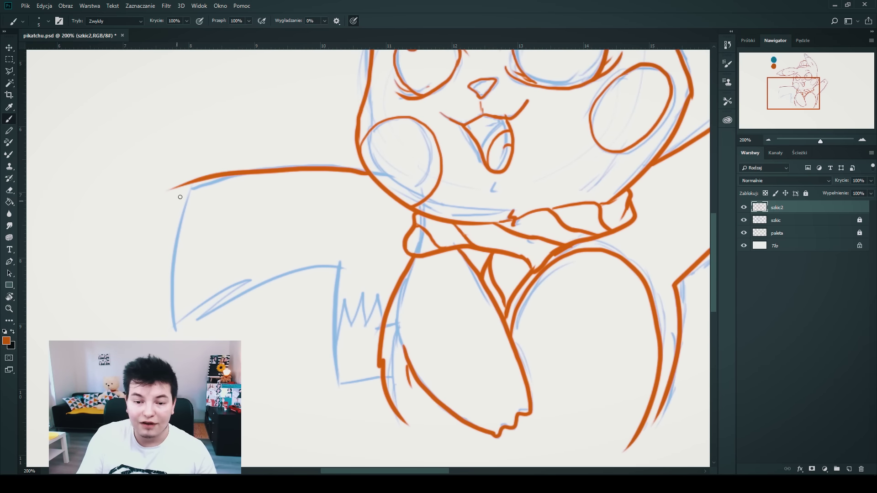
key("ctrl+z")
left_click_drag(368, 172, 194, 185)
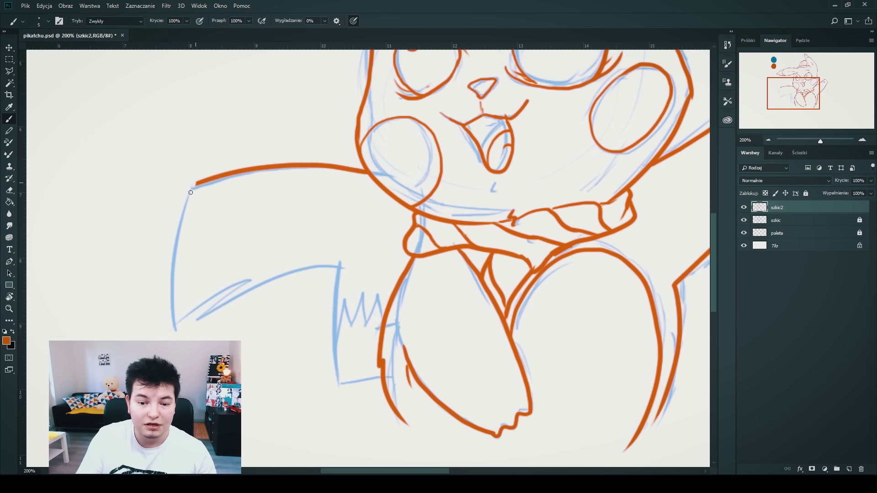
mouse_move(191, 192)
left_mouse_down()
mouse_move(176, 340)
mouse_move(347, 257)
left_mouse_up()
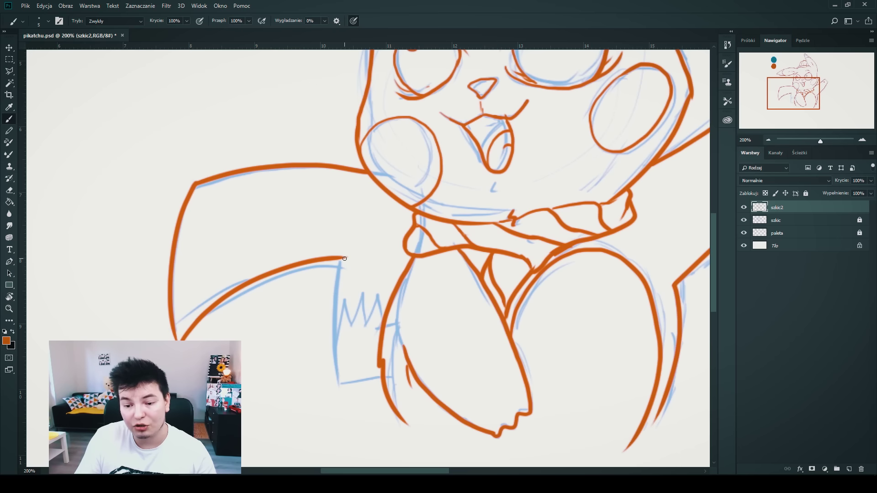
Trace the tail's inner and bottom edges, redoing failed strokes.
left_click_drag(345, 257, 340, 371)
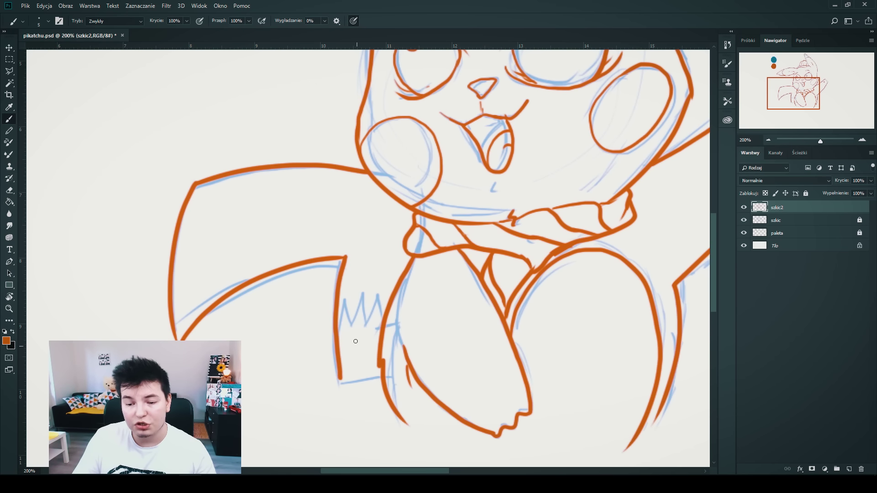
key("ctrl+z")
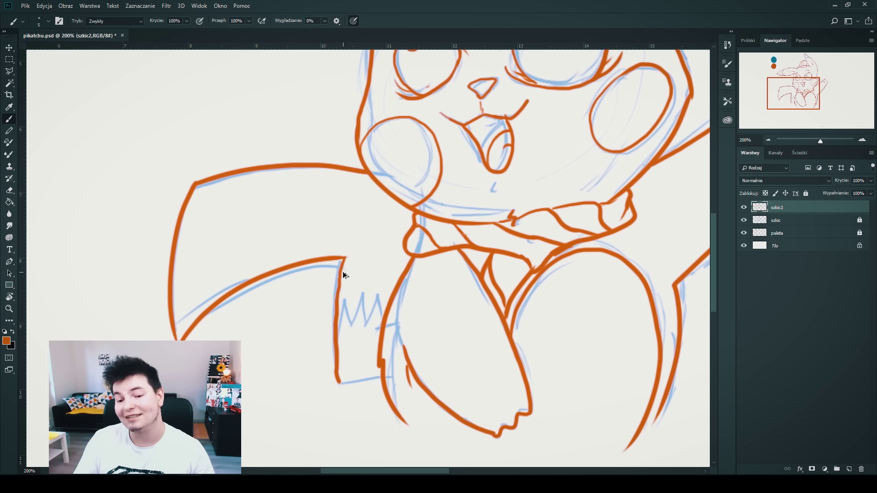
key("ctrl+z")
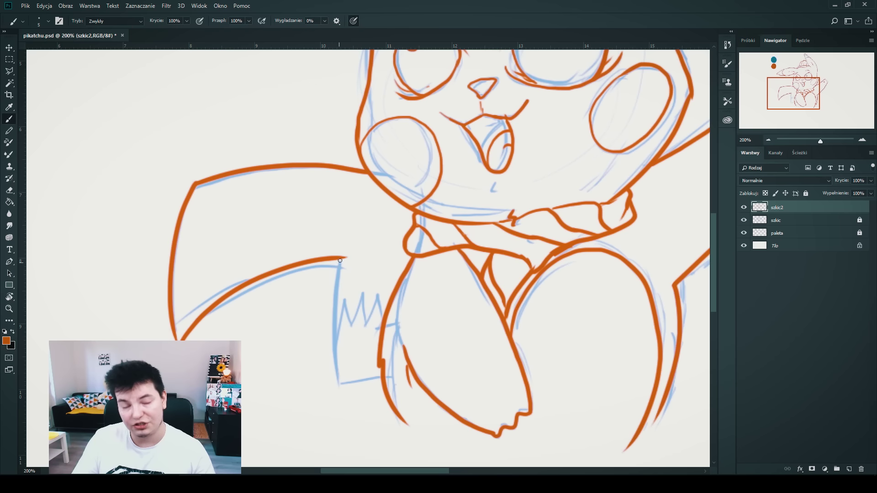
left_click_drag(340, 263, 336, 369)
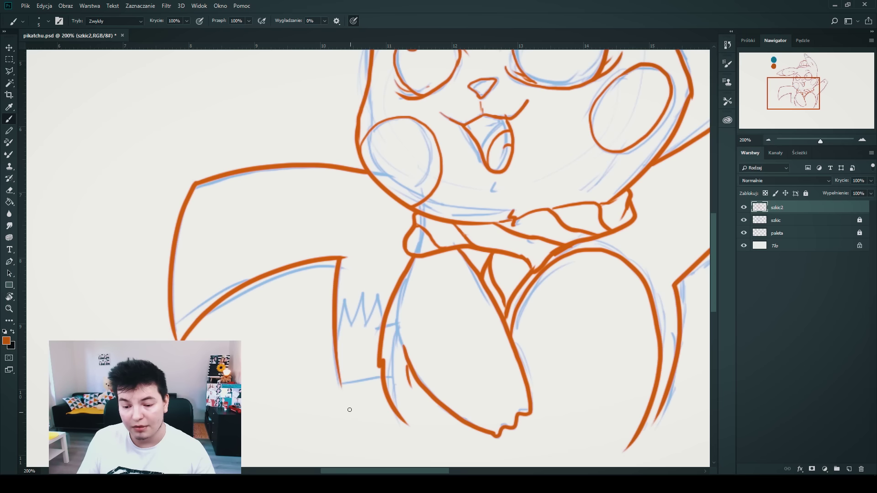
left_click_drag(342, 388, 398, 370)
key("e")
key("b")
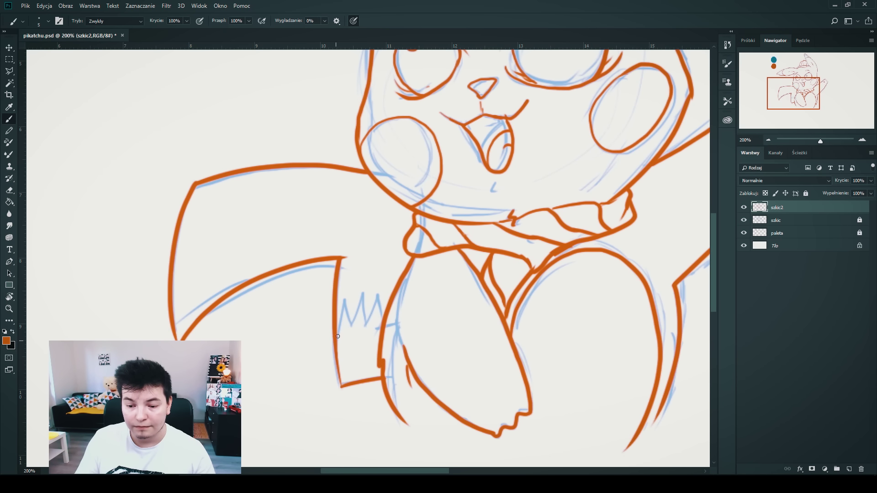
Add the tail's zigzag edge and short detail lines, then move the view to the raised paw.
mouse_move(338, 336)
left_mouse_down()
mouse_move(351, 304)
mouse_move(383, 299)
left_mouse_up()
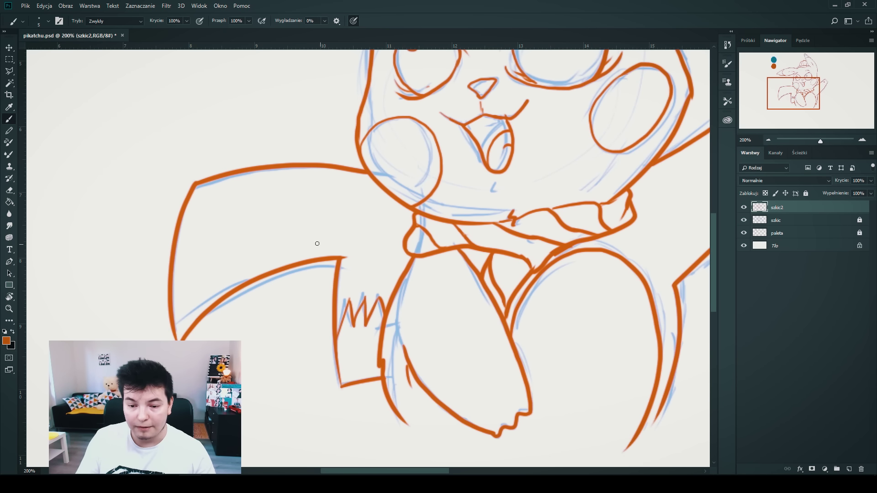
left_click_drag(177, 319, 247, 254)
left_click_drag(173, 293, 198, 271)
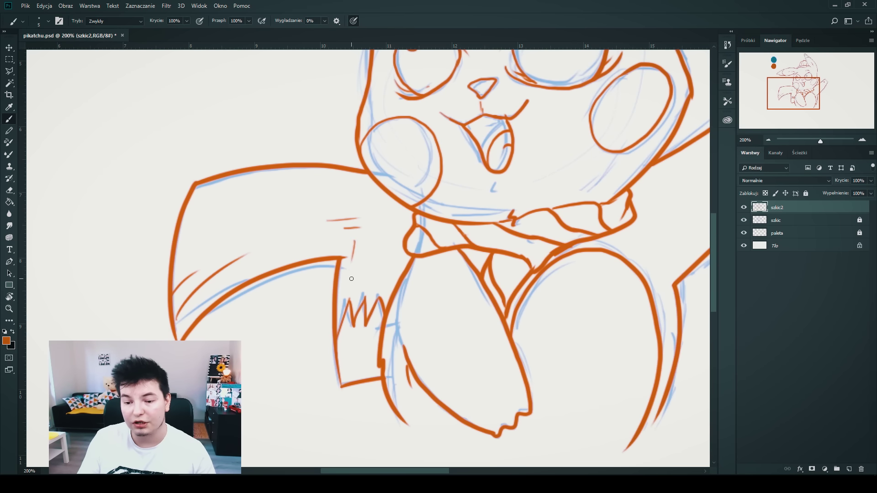
left_click_drag(502, 310, 365, 187)
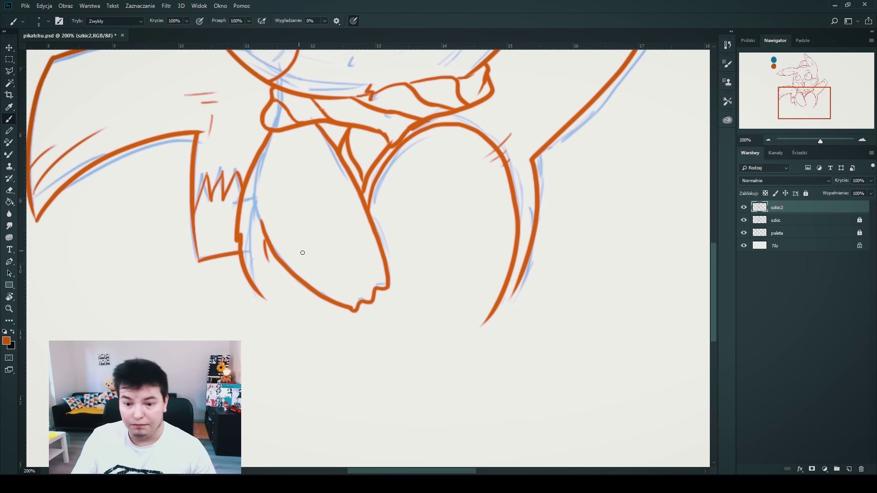
left_click_drag(480, 191, 313, 343)
left_click_drag(444, 165, 381, 273)
Erase the finger outline and part of the top outline on the raised paw.
key("ctrl+alt+z")
key("ctrl+alt+z")
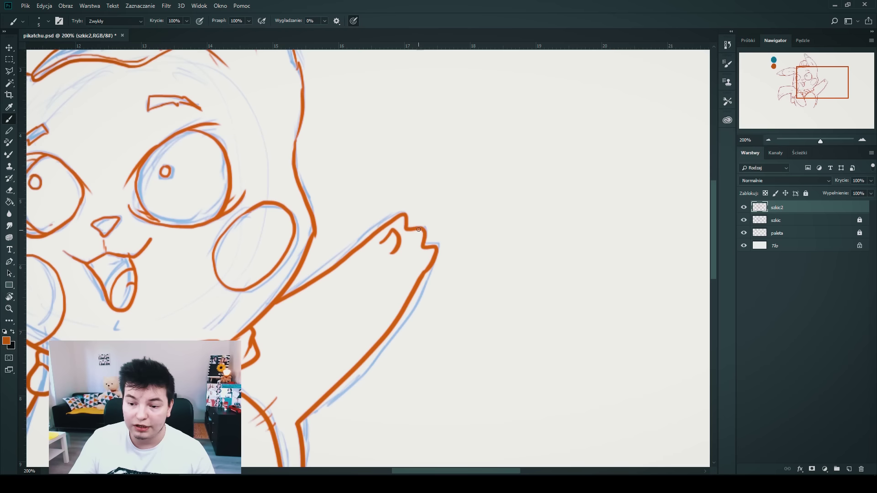
key("e")
mouse_move(418, 229)
left_mouse_down()
mouse_move(404, 229)
mouse_move(432, 260)
left_mouse_up()
key("b")
key("e")
key("b")
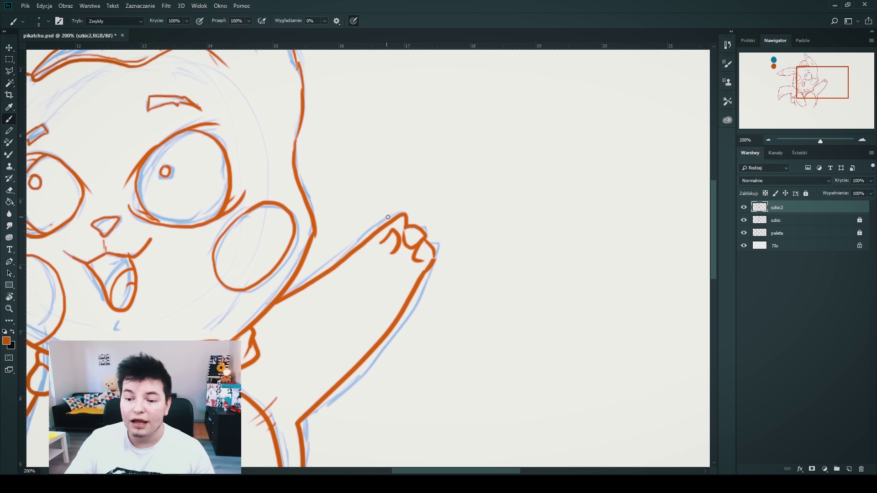
key("e")
mouse_move(386, 219)
left_mouse_down()
mouse_move(384, 203)
mouse_move(356, 176)
left_mouse_up()
key("b")
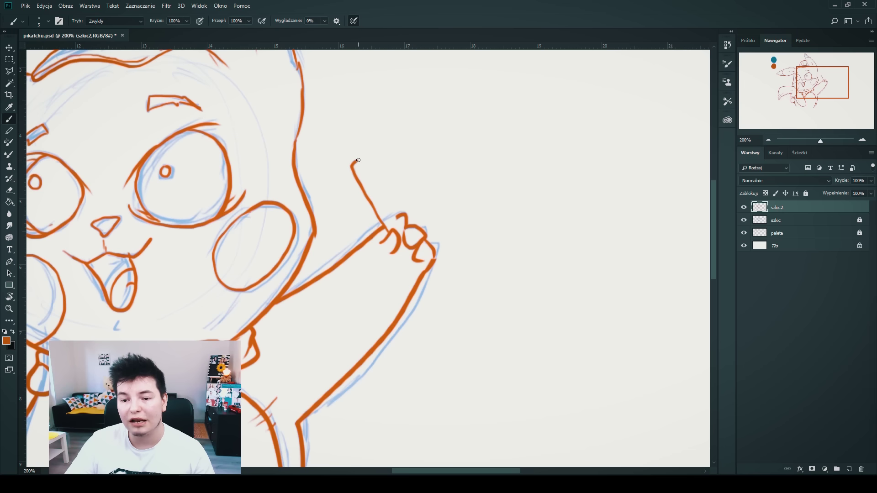
Settle the lollipop stick's outline through the paw and erase the arm line below the hand.
key("ctrl+z")
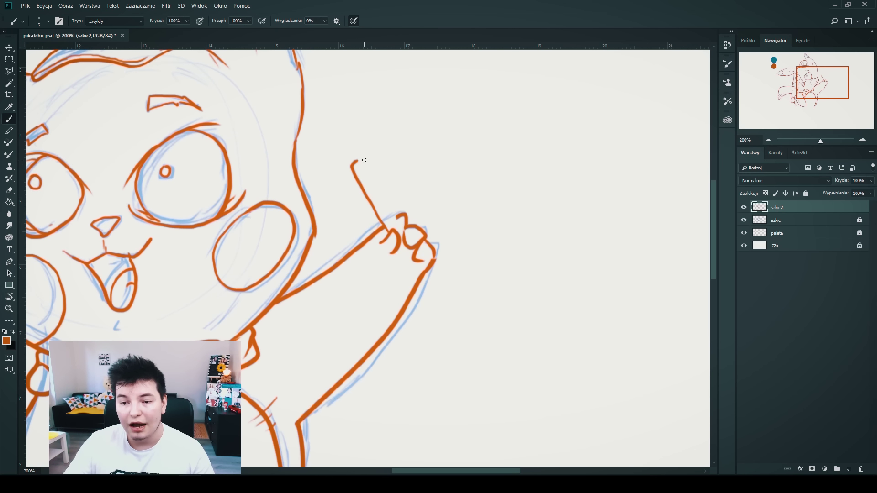
key("ctrl+shift+z")
key("ctrl+z")
key("ctrl+shift+z")
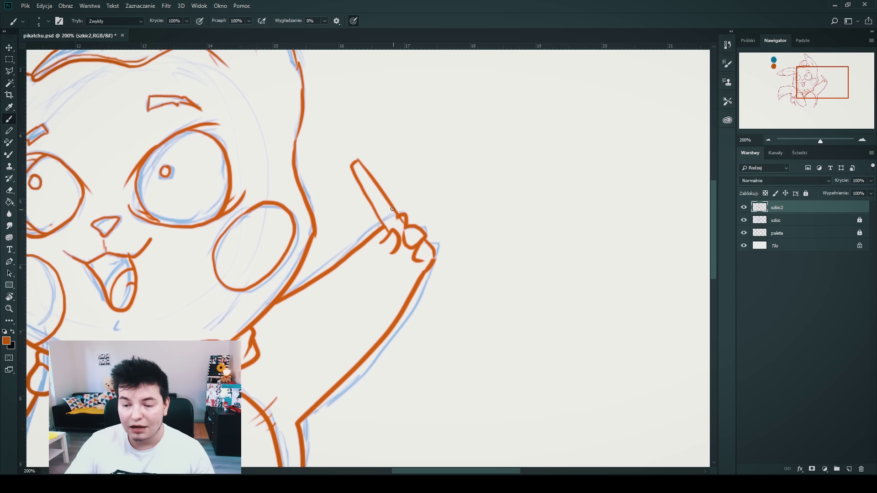
key("ctrl+z")
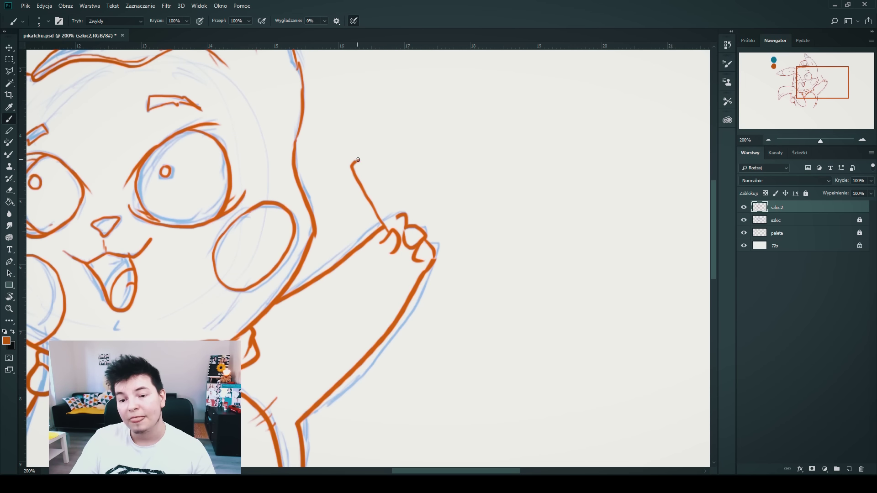
key("ctrl+shift+z")
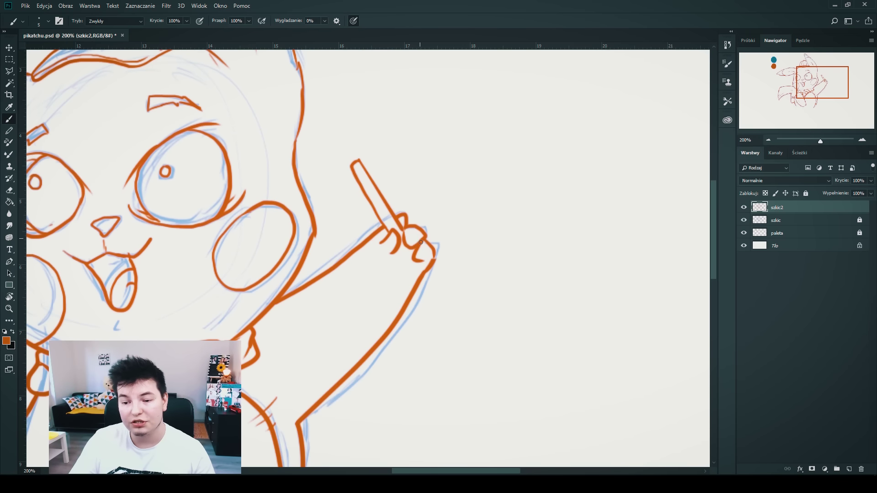
key("e")
left_click_drag(420, 267, 440, 286)
key("b")
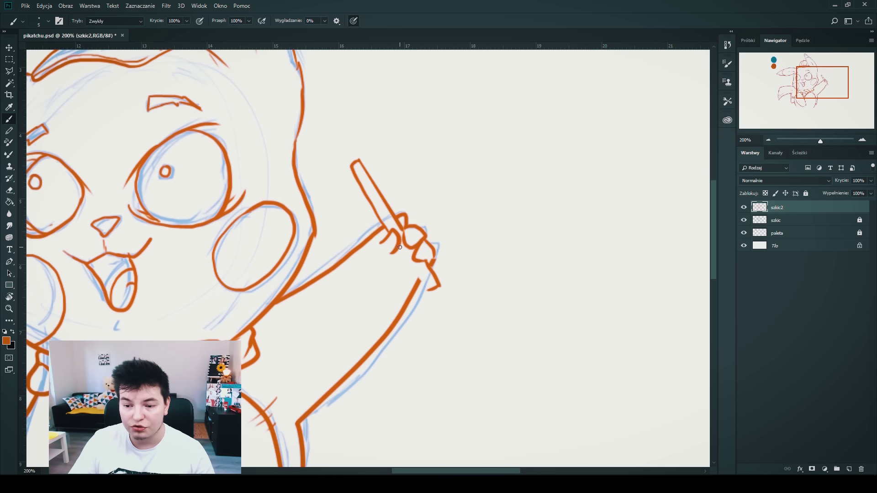
mouse_move(400, 247)
left_mouse_down()
mouse_move(415, 275)
mouse_move(416, 267)
left_mouse_up()
key("ctrl+z")
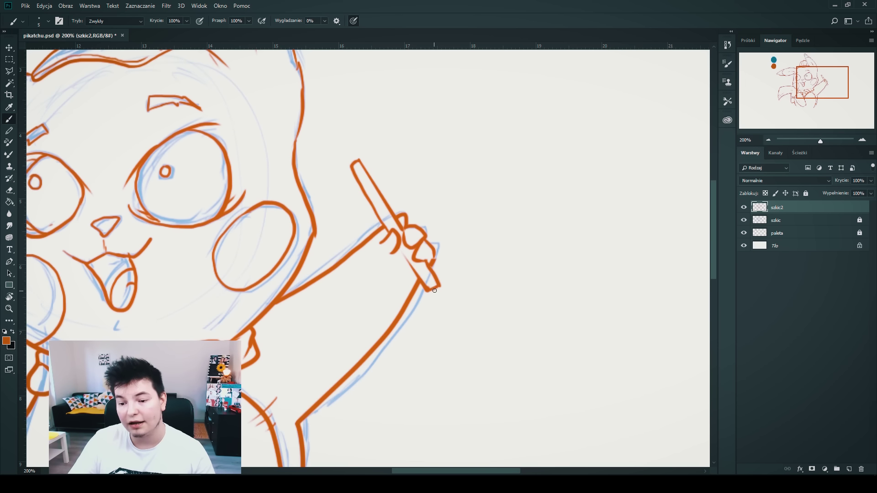
Open the stick's top and draw the round spiral lollipop head, then zoom out.
scroll(366, 265, "up", 5)
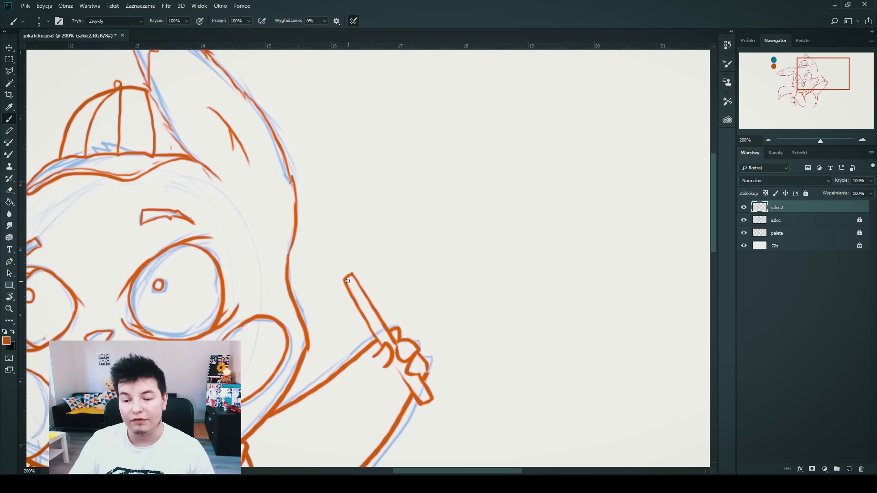
key("e")
left_click_drag(353, 274, 364, 262)
key("b")
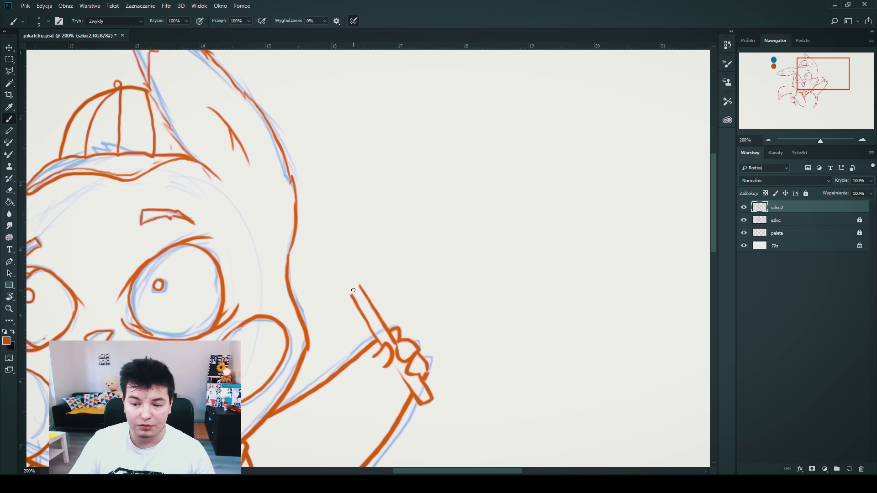
mouse_move(342, 295)
left_mouse_down()
mouse_move(314, 240)
mouse_move(375, 251)
mouse_move(333, 292)
mouse_move(361, 251)
mouse_move(338, 274)
mouse_move(351, 261)
mouse_move(352, 297)
left_mouse_up()
key("e")
key("b")
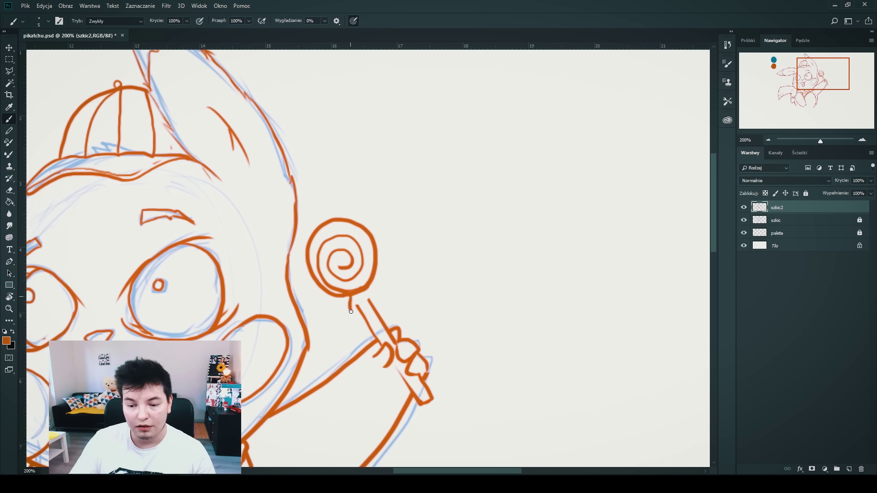
key("z")
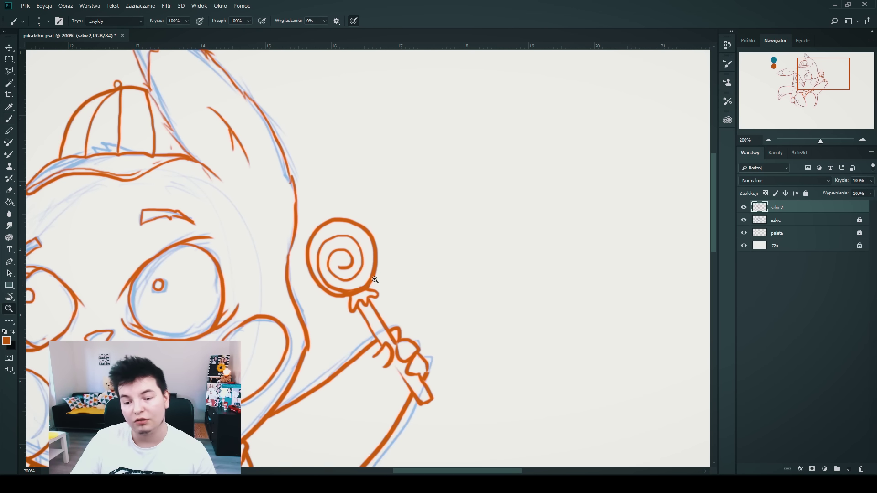
scroll(365, 256, "down", 3)
key("b")
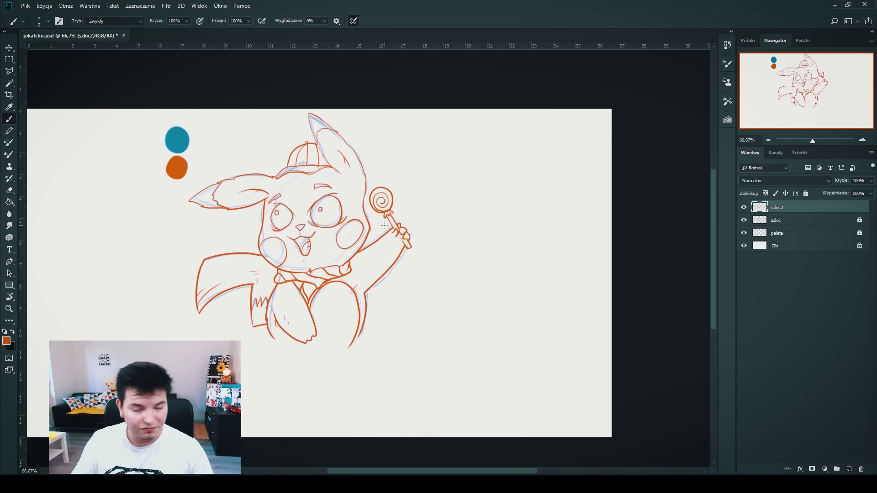
Rework the line joining the scarf knot.
key("e")
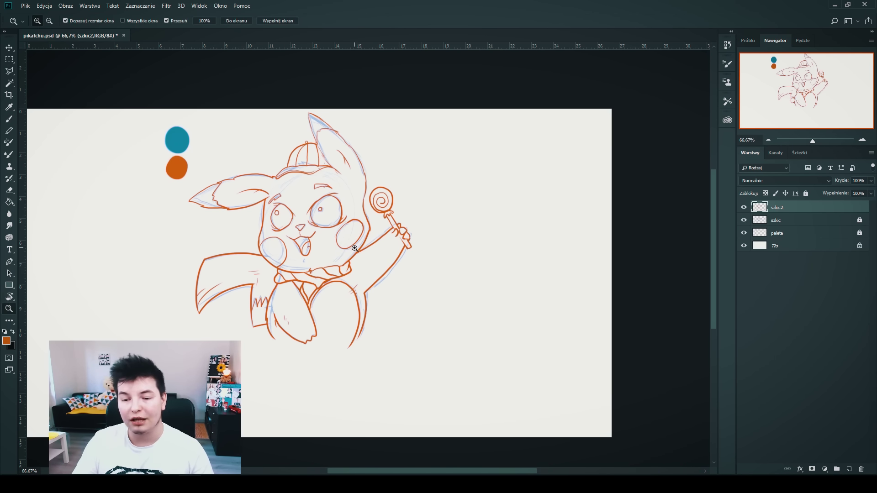
scroll(352, 261, "up", 1)
scroll(354, 254, "up", 1)
mouse_move(356, 246)
left_mouse_down()
mouse_move(337, 245)
mouse_move(343, 238)
left_mouse_up()
key("b")
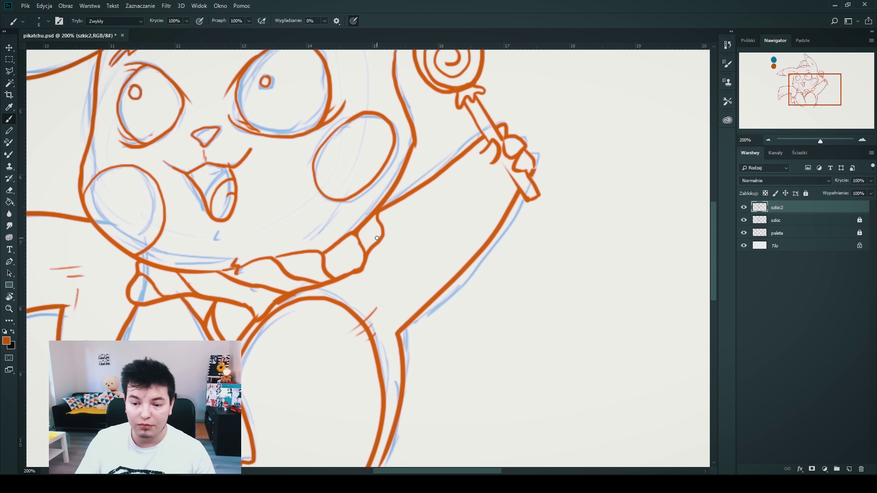
scroll(372, 303, "down", 2)
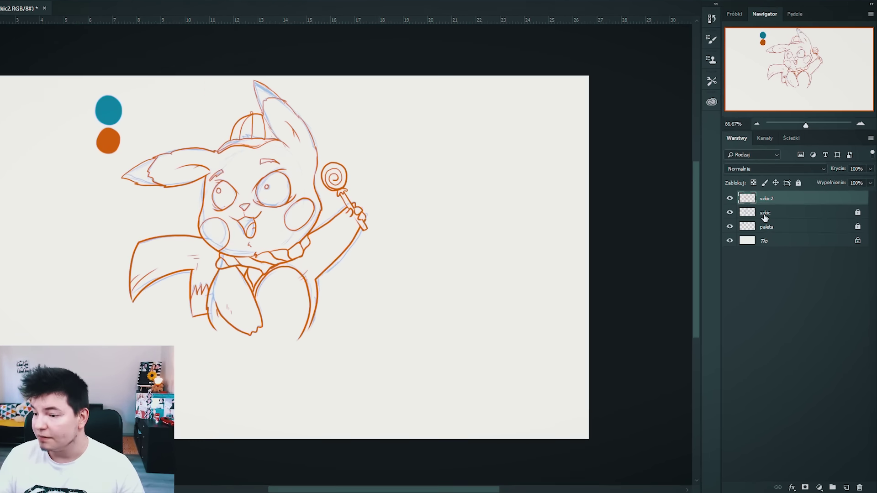
Unlock and delete the old szkic sketch layer.
left_click(765, 214)
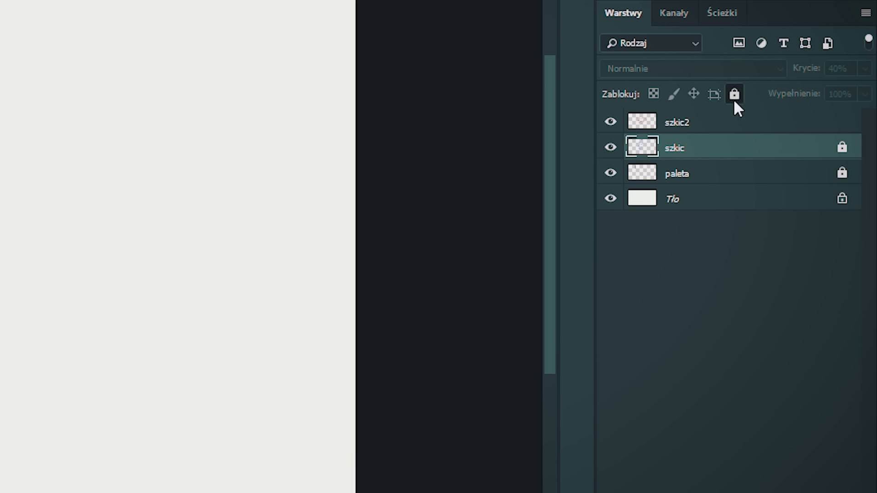
left_click(734, 96)
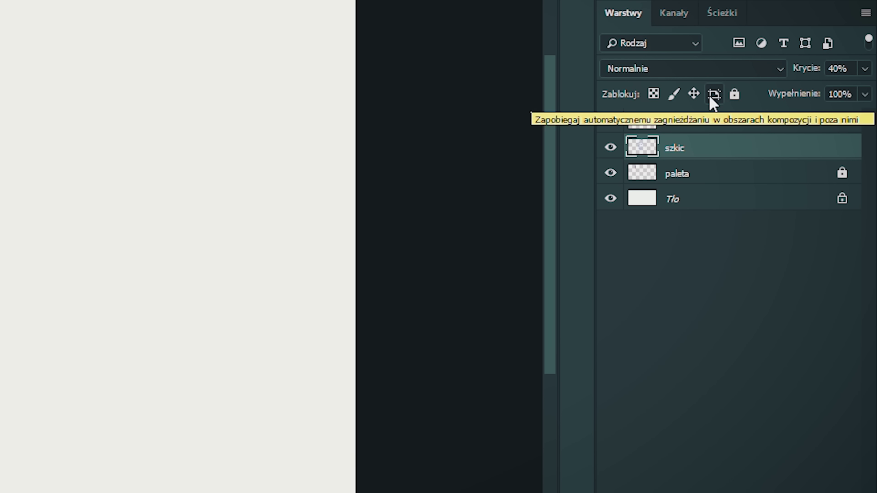
key("Delete")
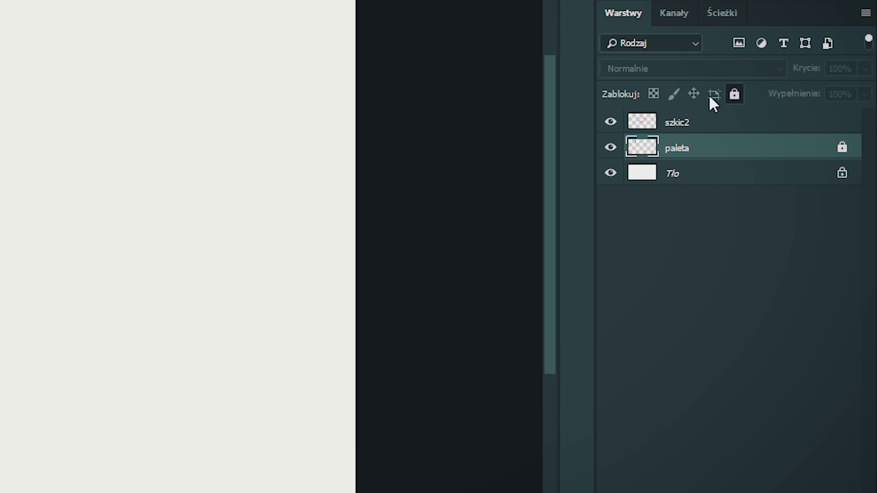
Set the szkic2 layer to 50% opacity and lock it.
left_click(753, 125)
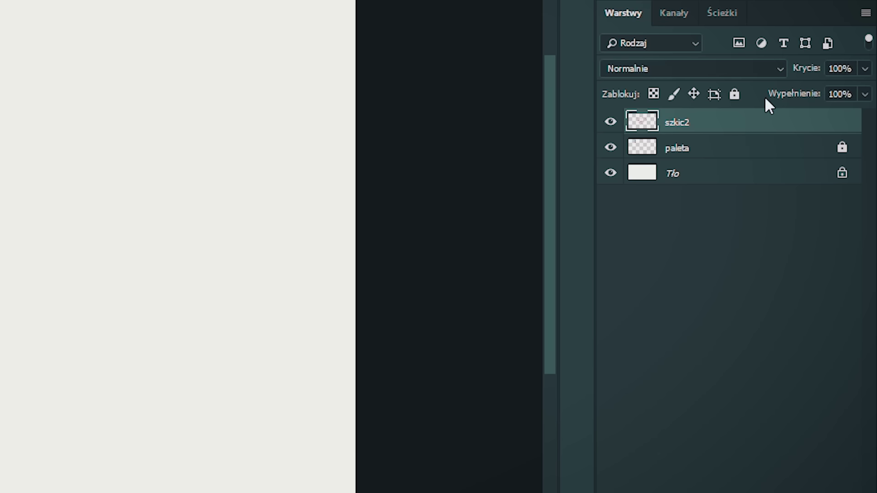
left_click(839, 69)
type("50")
left_click(806, 193)
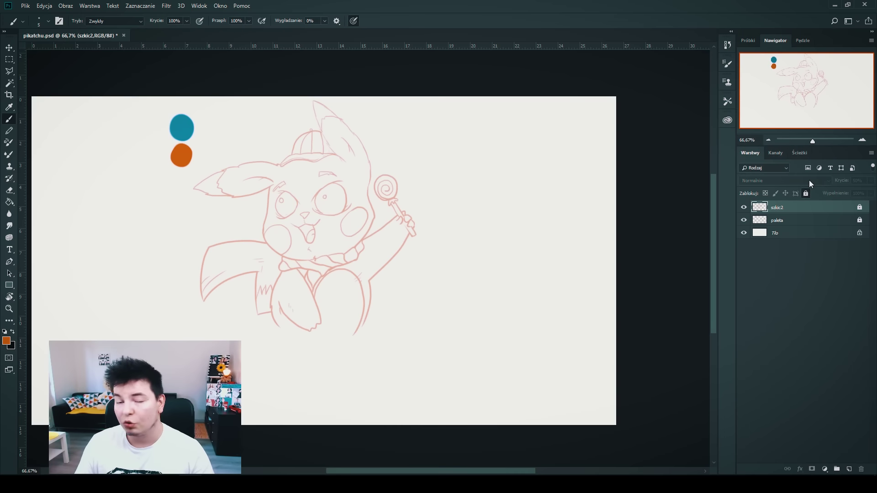
Save the drawing and add a new empty layer named 'lineart'.
key("ctrl+s")
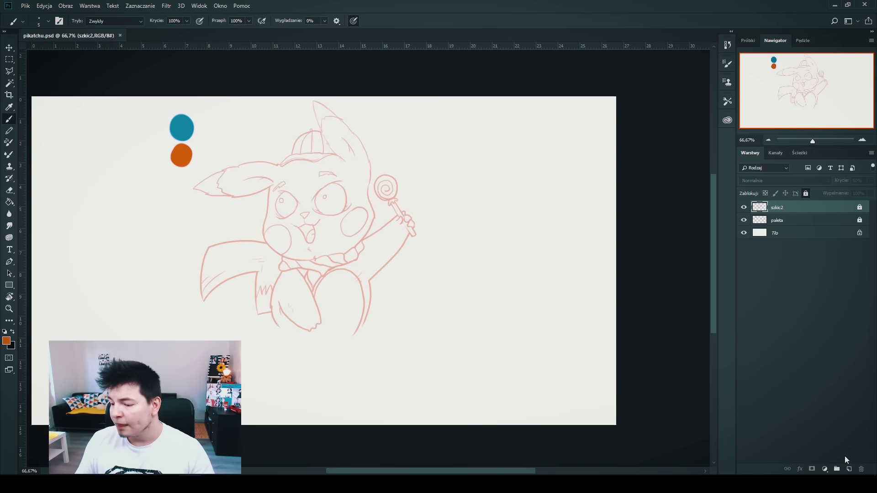
left_click(849, 469)
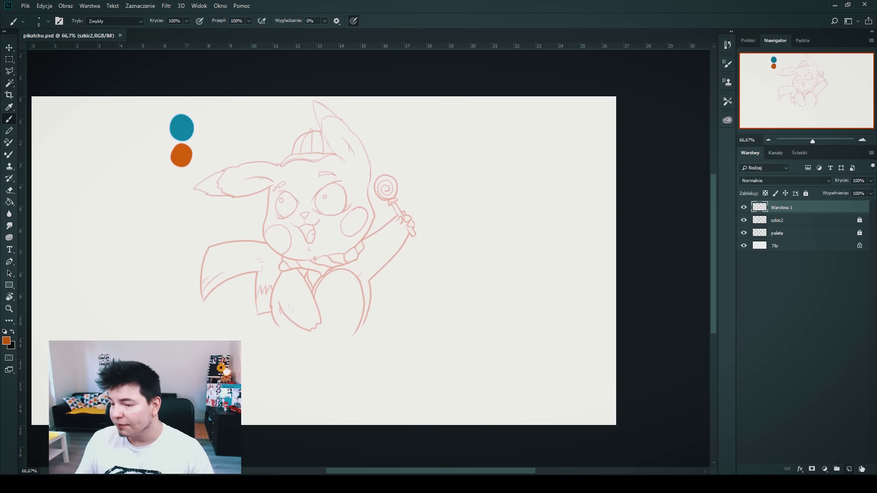
double_click(780, 210)
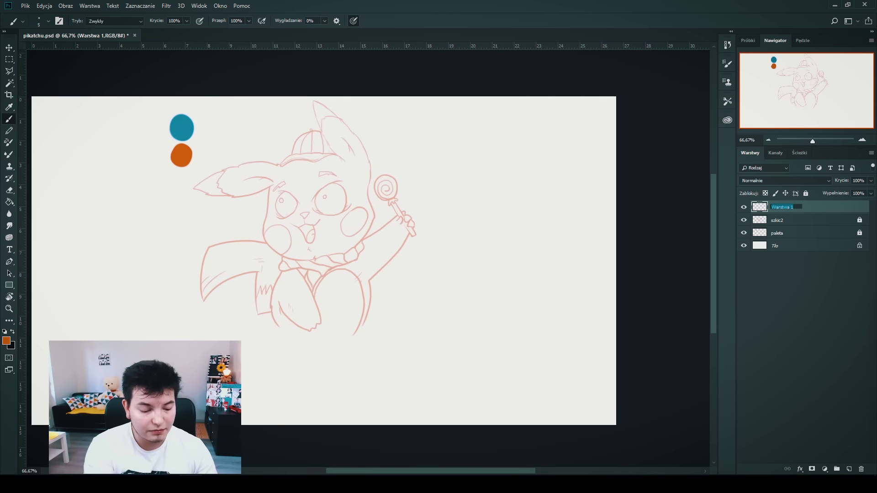
type("lineart")
key("Return")
Set the brush size to 8 px and make black the foreground colour.
left_click(43, 23)
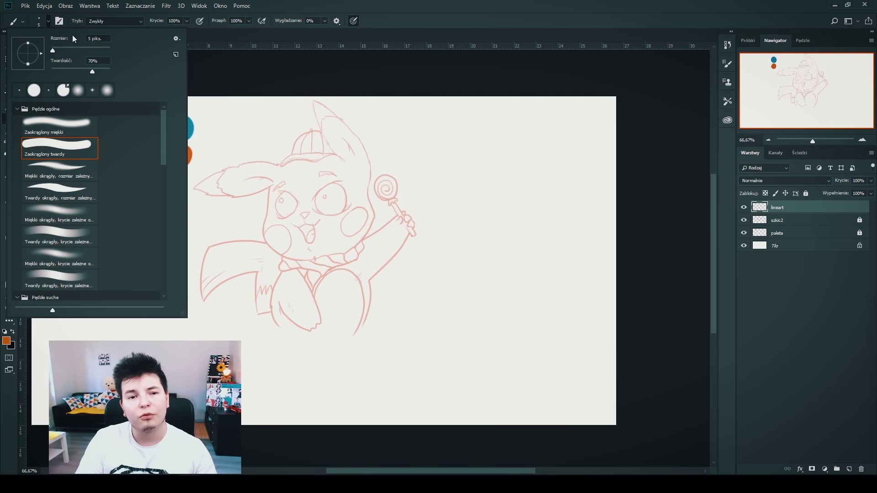
type("8")
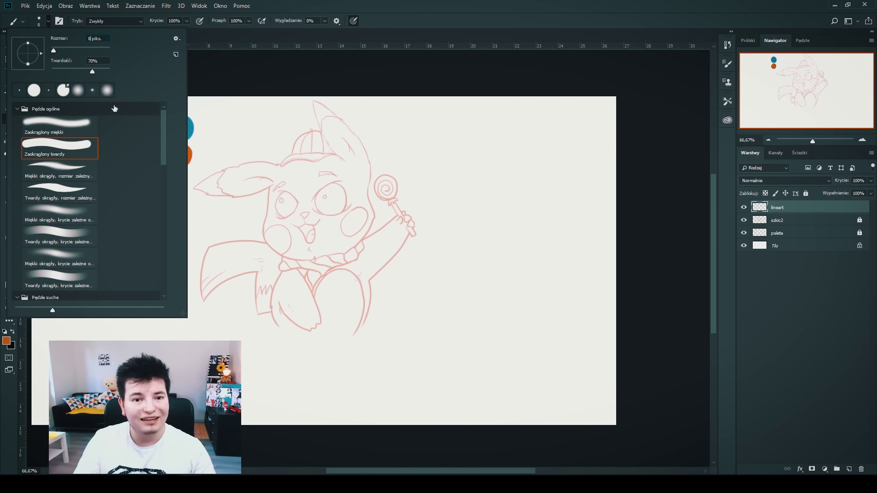
key("Return")
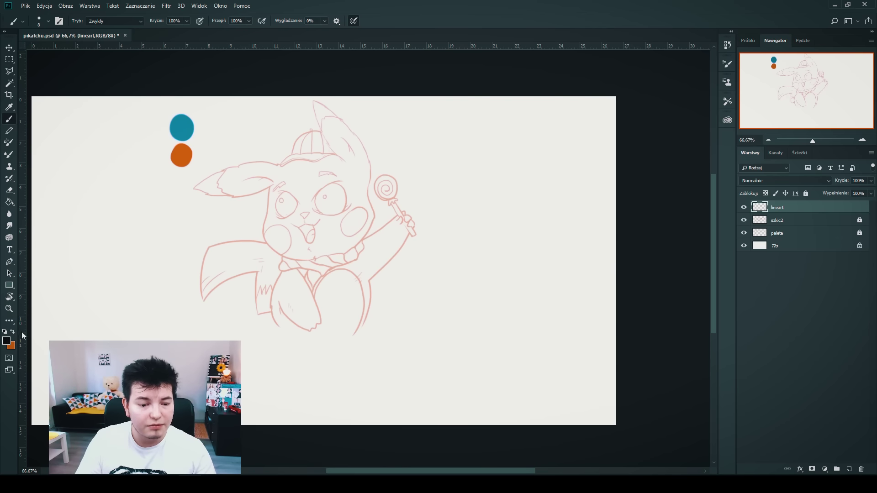
left_click(8, 341)
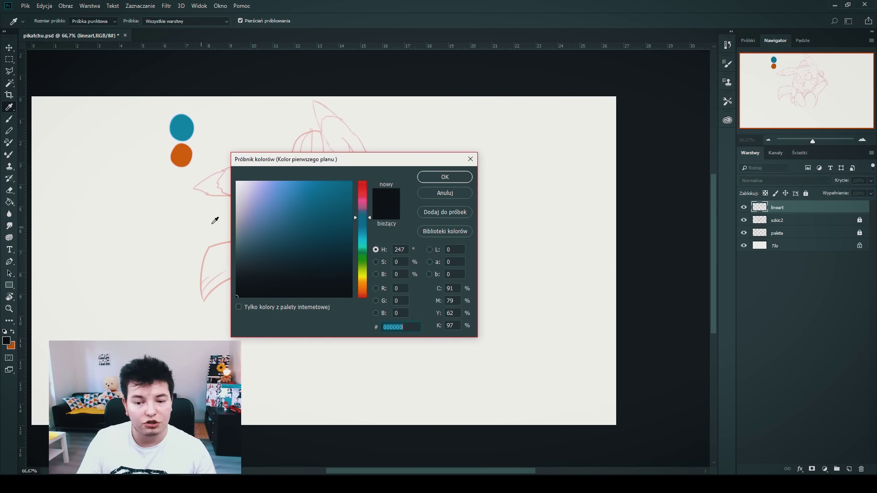
left_click(439, 172)
Delete the paleta colour-circle layer and reselect the lineart layer.
key("z")
left_click(827, 233)
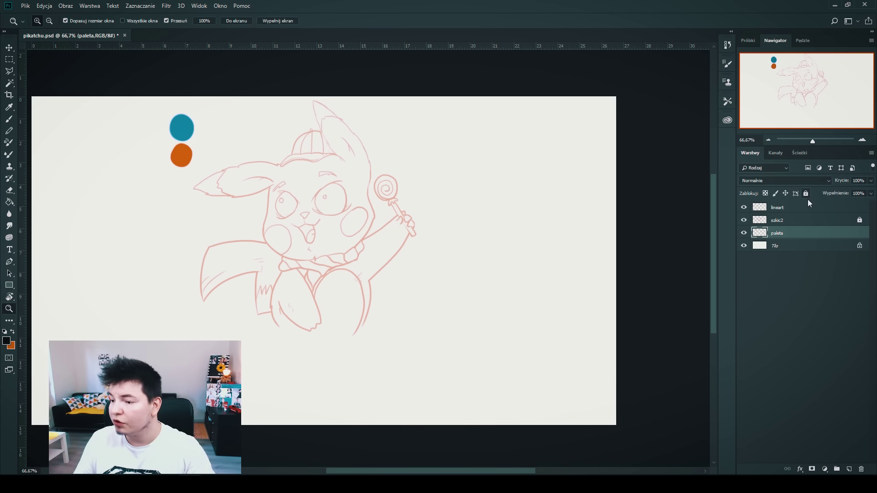
key("Delete")
left_click(799, 211)
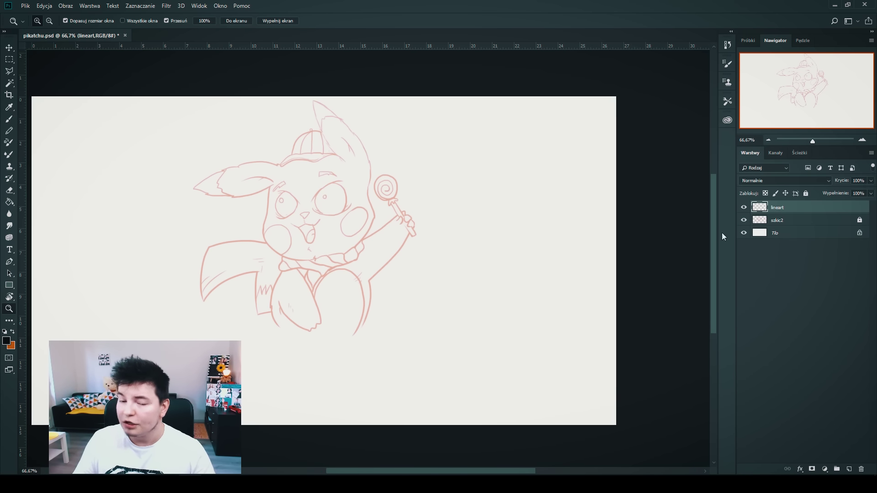
Zoom in on the cap and ear, then ink black lines starting at the cap brim.
mouse_move(263, 172)
left_mouse_down()
mouse_move(300, 160)
mouse_move(297, 208)
left_mouse_up()
left_click_drag(355, 153, 300, 215)
left_click(306, 211)
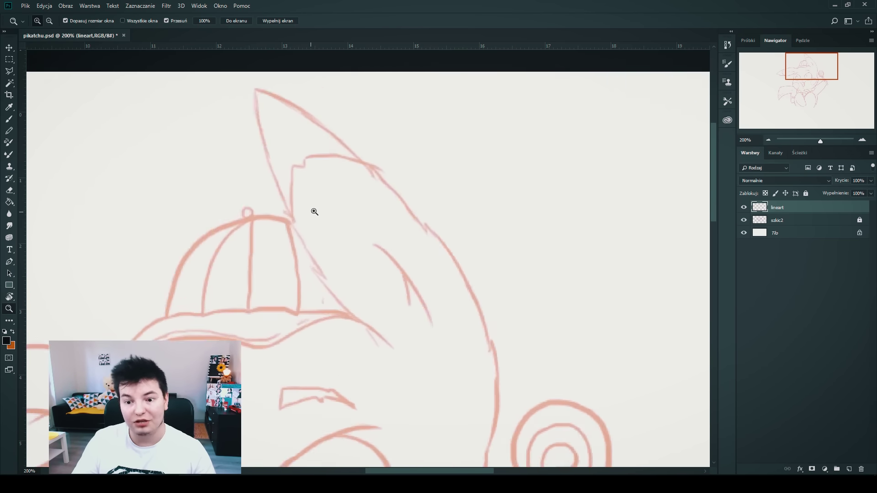
key("b")
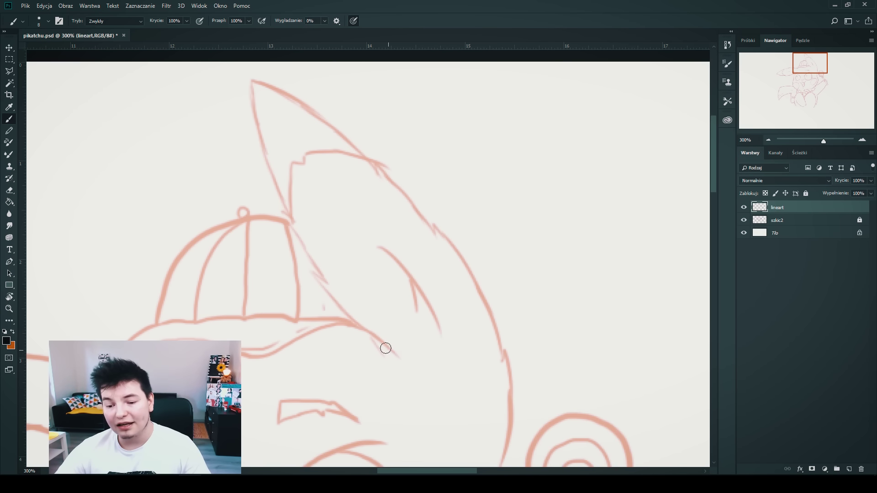
left_click_drag(399, 360, 387, 350)
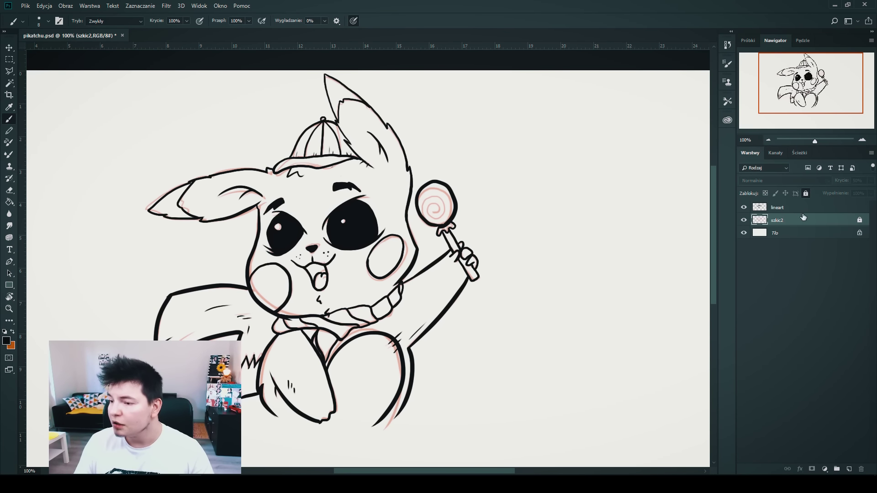
Unlock and delete the szkic2 sketch layer, then lock the lineart layer.
left_click(805, 193)
key("Delete")
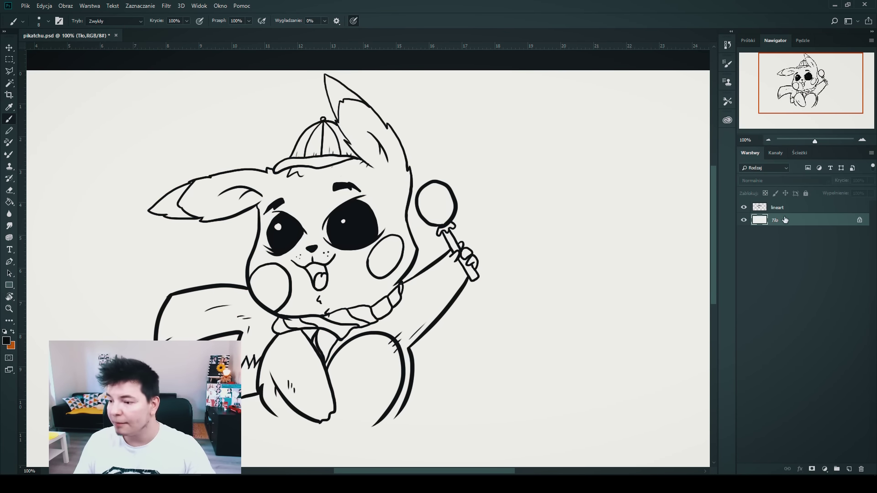
left_click(769, 208)
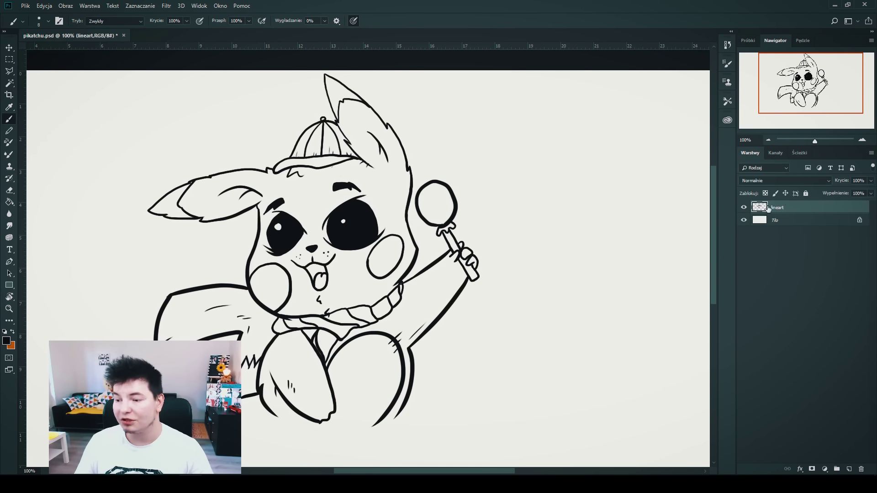
left_click(806, 194)
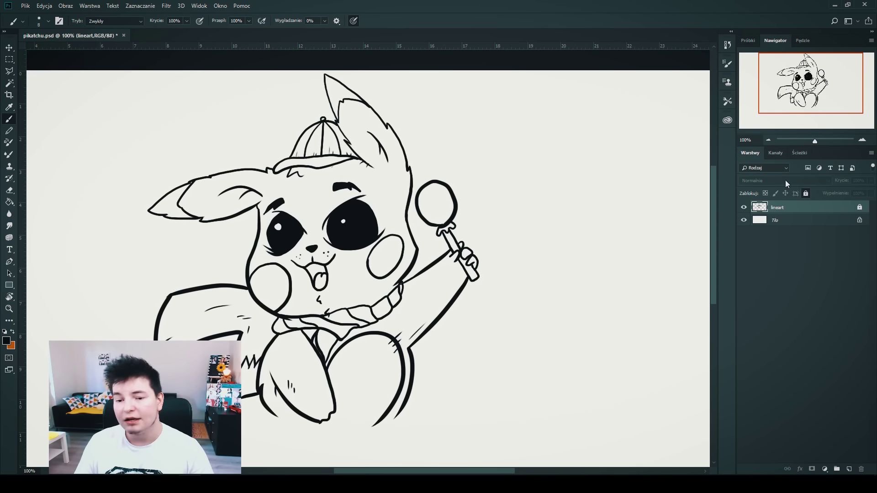